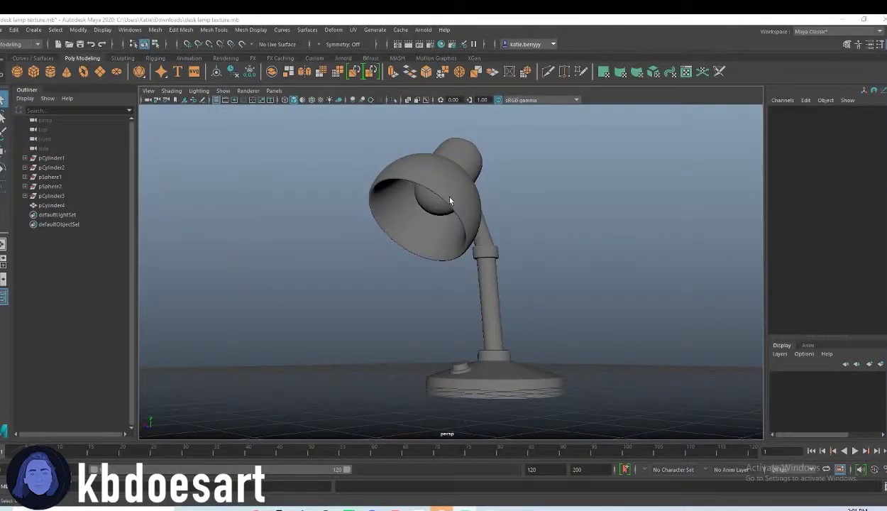
# Add an Arnold SkyDome light to the desk lamp scene
pyautogui.click(343, 58)
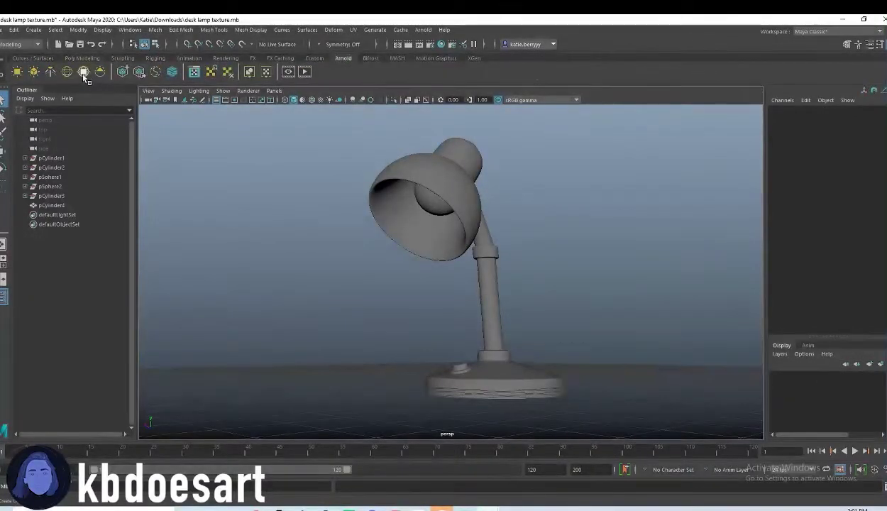
pyautogui.click(83, 71)
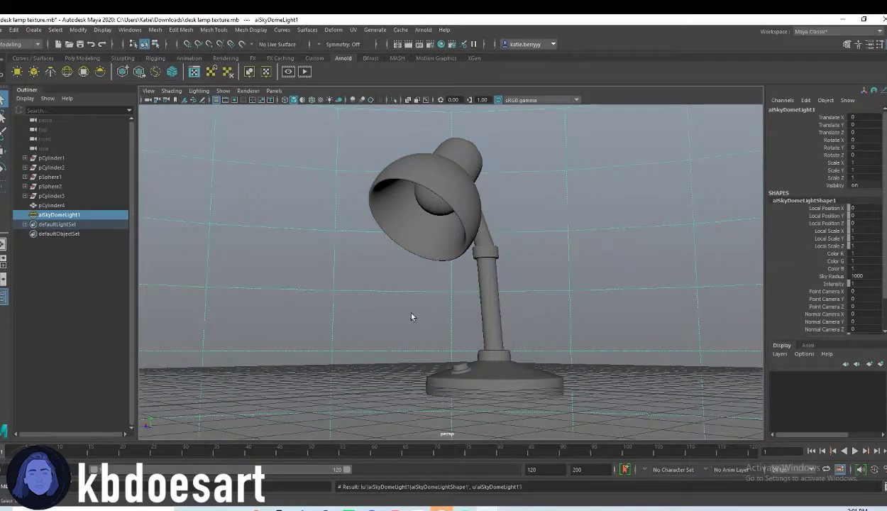
# Assign a new Arnold aiStandardSurface material to the whole desk lamp
pyautogui.click(448, 213)
pyautogui.moveTo(438, 214); pyautogui.dragTo(438, 433, button='right')
pyautogui.click(317, 261)
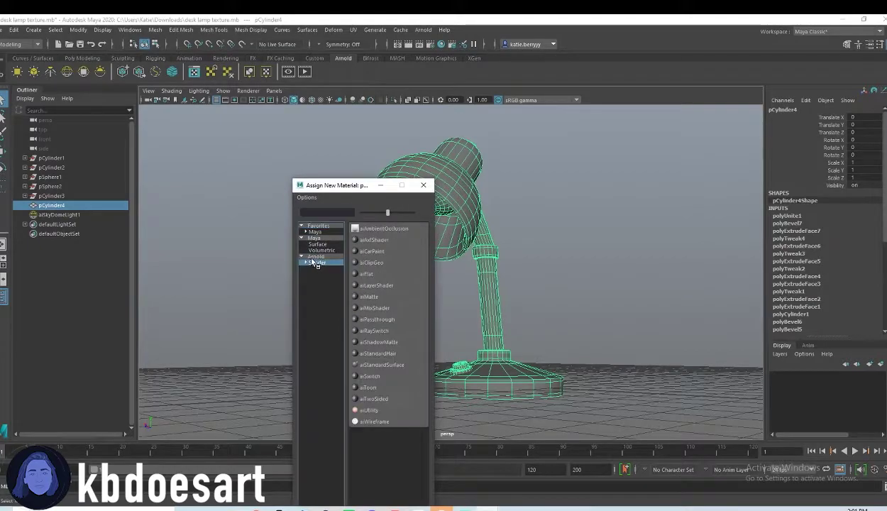
pyautogui.click(382, 365)
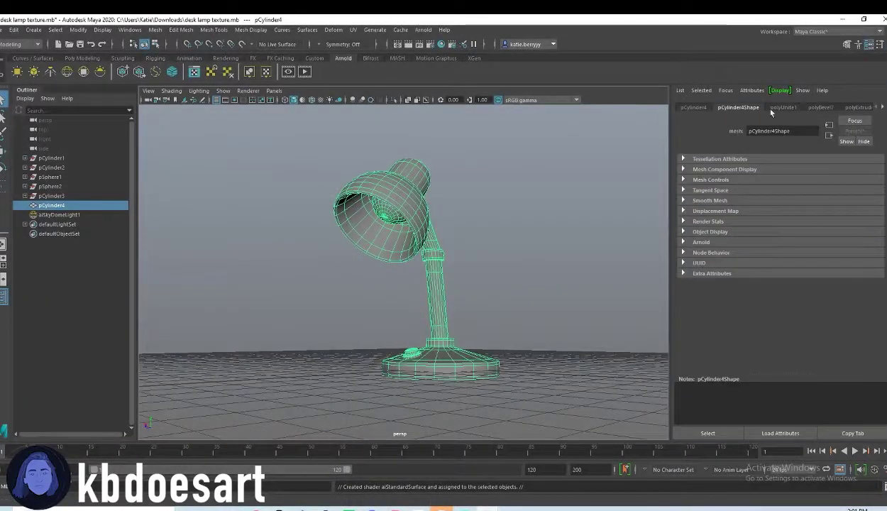
# Set the lamp material's diffuse roughness to about 0.383 and its specular roughness to about 0.292
pyautogui.click(882, 107)
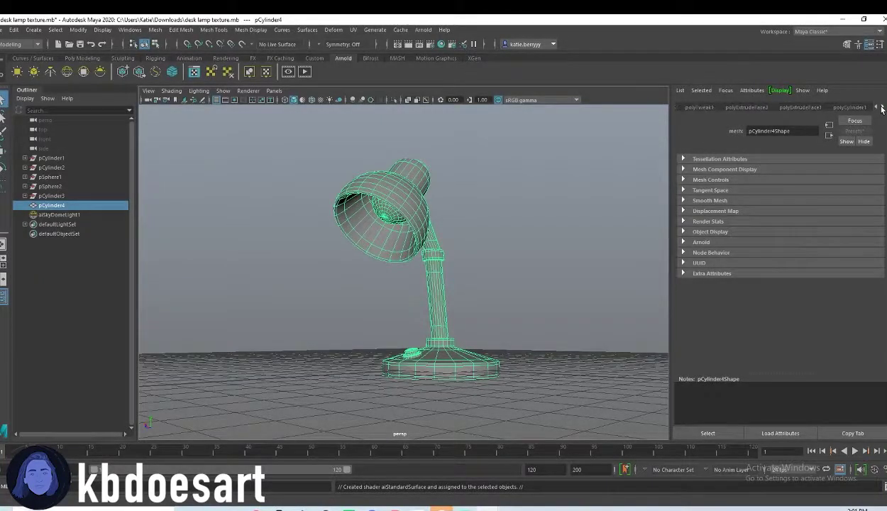
pyautogui.click(883, 107)
pyautogui.click(883, 107)
pyautogui.click(883, 107)
pyautogui.click(882, 107)
pyautogui.click(882, 107)
pyautogui.click(841, 108)
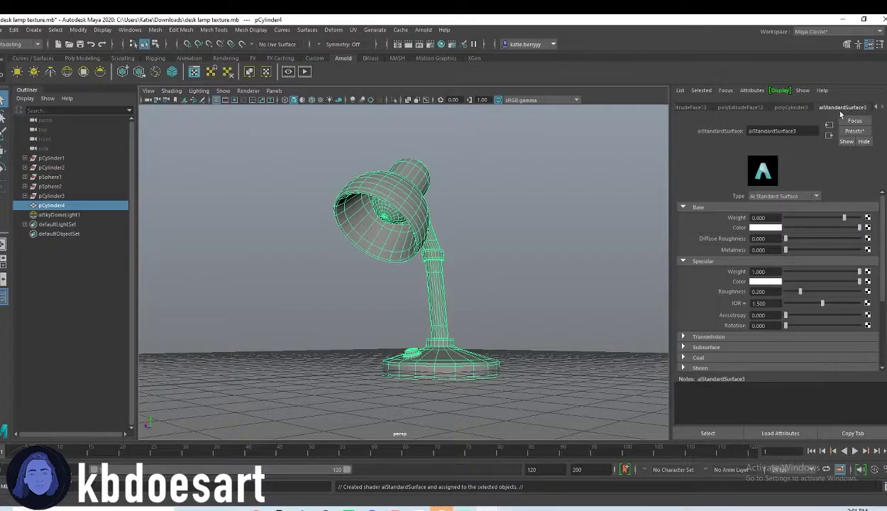
pyautogui.keyDown('alt'); pyautogui.moveTo(421, 280); pyautogui.dragTo(442, 297); pyautogui.keyUp('alt')
pyautogui.keyDown('alt'); pyautogui.moveTo(441, 297); pyautogui.dragTo(542, 287, button='right'); pyautogui.keyUp('alt')
pyautogui.moveTo(805, 238); pyautogui.dragTo(814, 239)
pyautogui.press('7')
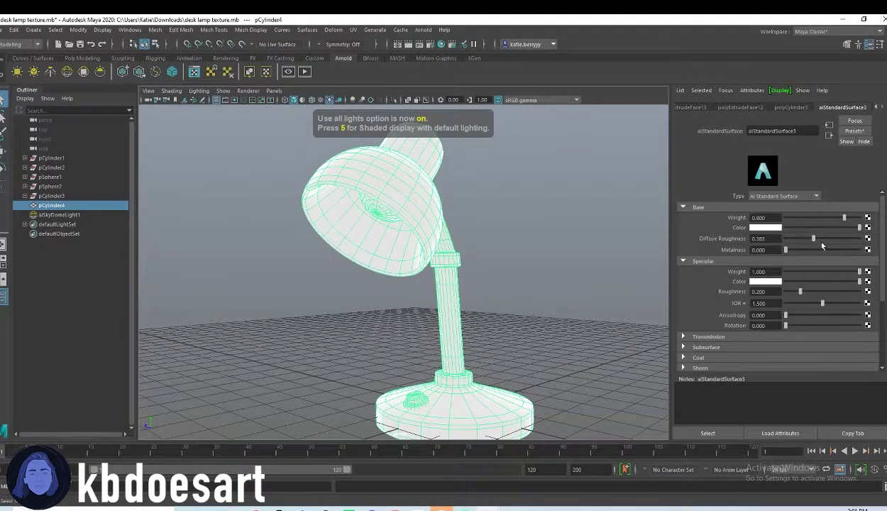
pyautogui.press('5')
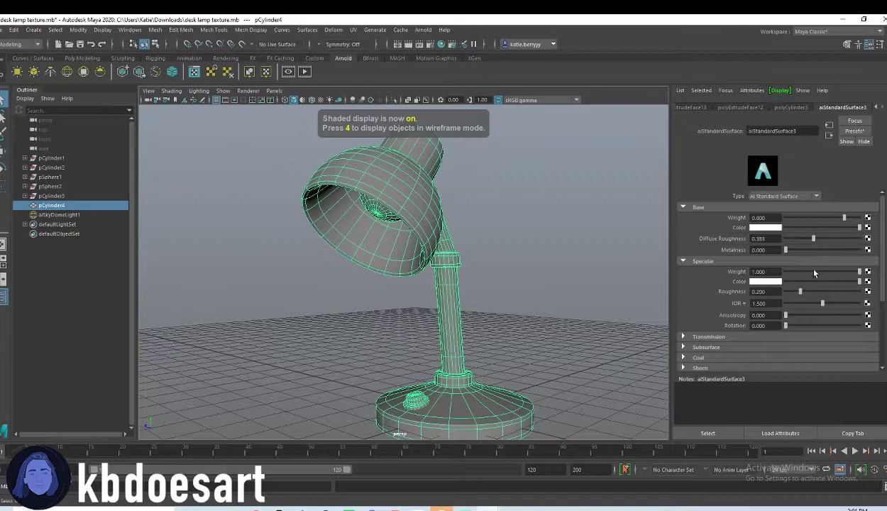
pyautogui.click(807, 292)
# Set the lamp material's base colour to a light grey with a faint purple tint, hue about 274.6 and saturation about 0.1
pyautogui.click(774, 227)
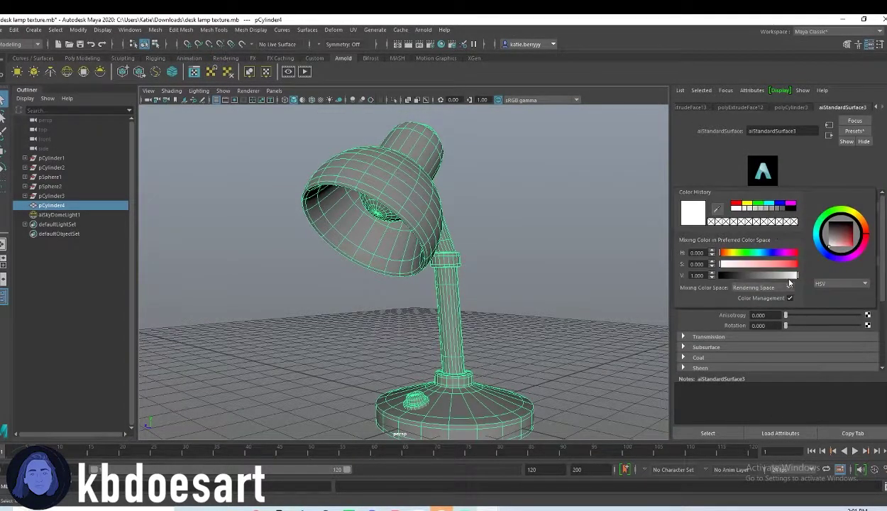
pyautogui.click(793, 275)
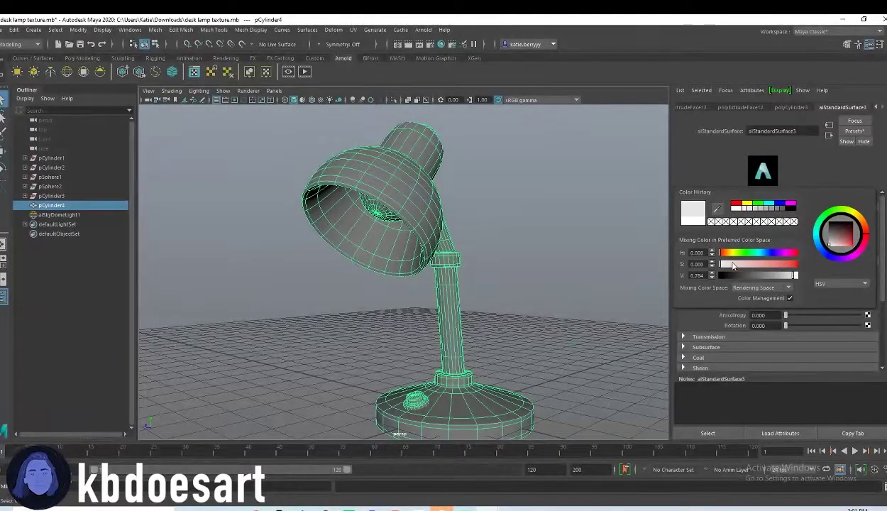
pyautogui.click(732, 264)
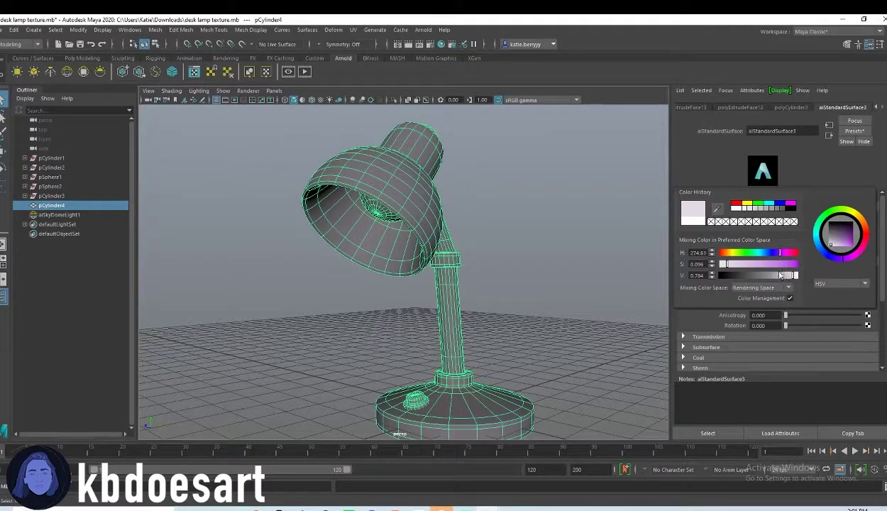
pyautogui.moveTo(781, 276); pyautogui.dragTo(787, 277)
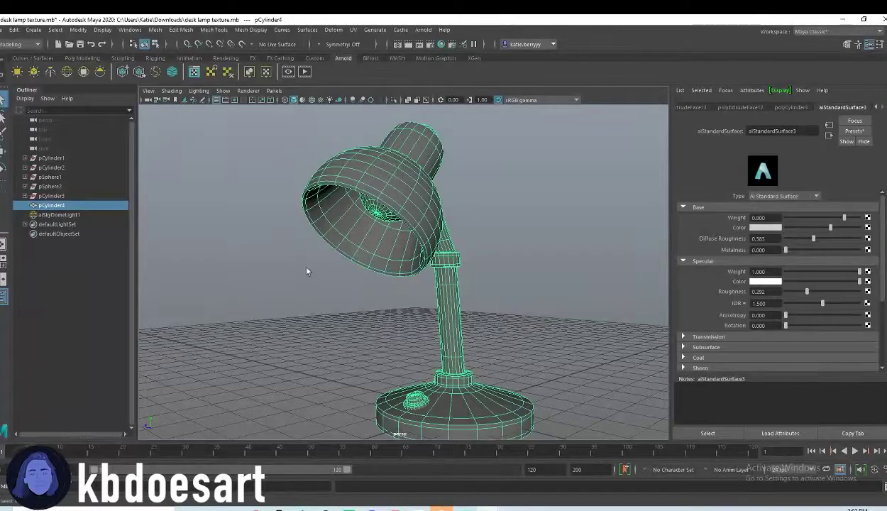
# Select every face loop of the light bulb inside the lampshade, from its collar down to the tip
pyautogui.keyDown('alt'); pyautogui.moveTo(430, 282); pyautogui.dragTo(553, 248); pyautogui.keyUp('alt')
pyautogui.scroll(3, 553, 248)
pyautogui.keyDown('alt'); pyautogui.moveTo(552, 247); pyautogui.dragTo(473, 365, button='middle'); pyautogui.keyUp('alt')
pyautogui.moveTo(447, 267); pyautogui.dragTo(448, 292, button='right')
pyautogui.keyDown('alt'); pyautogui.moveTo(458, 284); pyautogui.dragTo(454, 289); pyautogui.keyUp('alt')
pyautogui.keyDown('alt'); pyautogui.moveTo(453, 289); pyautogui.dragTo(514, 288, button='right'); pyautogui.keyUp('alt')
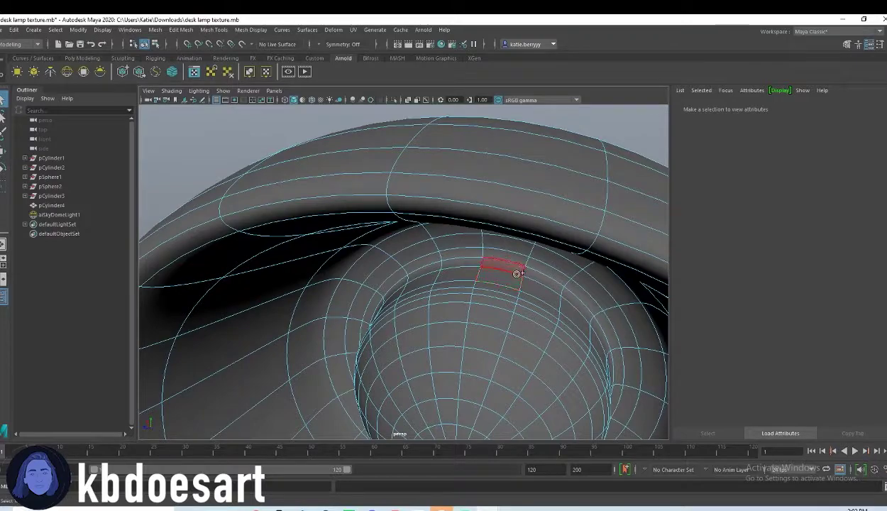
pyautogui.click(514, 279)
pyautogui.keyDown('shift'); pyautogui.doubleClick(512, 292); pyautogui.keyUp('shift')
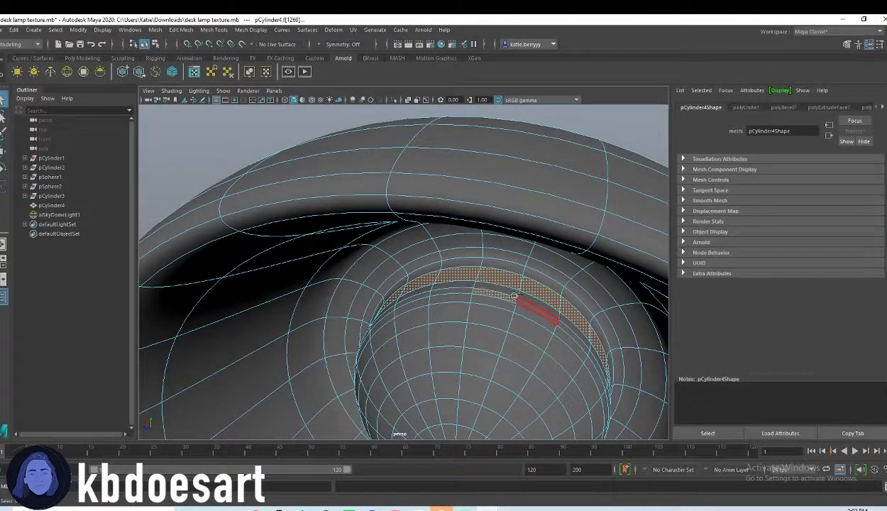
pyautogui.keyDown('shift'); pyautogui.doubleClick(531, 304); pyautogui.keyUp('shift')
pyautogui.keyDown('shift'); pyautogui.click(452, 296); pyautogui.keyUp('shift')
pyautogui.keyDown('shift'); pyautogui.click(425, 302); pyautogui.keyUp('shift')
pyautogui.keyDown('shift'); pyautogui.doubleClick(424, 302); pyautogui.keyUp('shift')
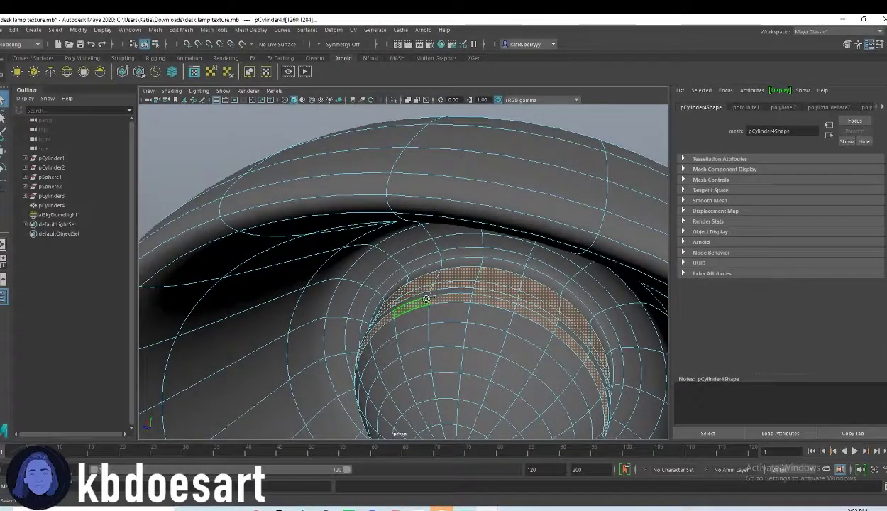
pyautogui.keyDown('shift'); pyautogui.click(488, 317); pyautogui.keyUp('shift')
pyautogui.keyDown('shift'); pyautogui.click(452, 314); pyautogui.keyUp('shift')
pyautogui.keyDown('shift'); pyautogui.doubleClick(453, 314); pyautogui.keyUp('shift')
pyautogui.keyDown('shift'); pyautogui.click(482, 338); pyautogui.keyUp('shift')
pyautogui.keyDown('shift'); pyautogui.doubleClick(451, 335); pyautogui.keyUp('shift')
pyautogui.keyDown('shift'); pyautogui.click(478, 362); pyautogui.keyUp('shift')
pyautogui.keyDown('shift'); pyautogui.doubleClick(448, 358); pyautogui.keyUp('shift')
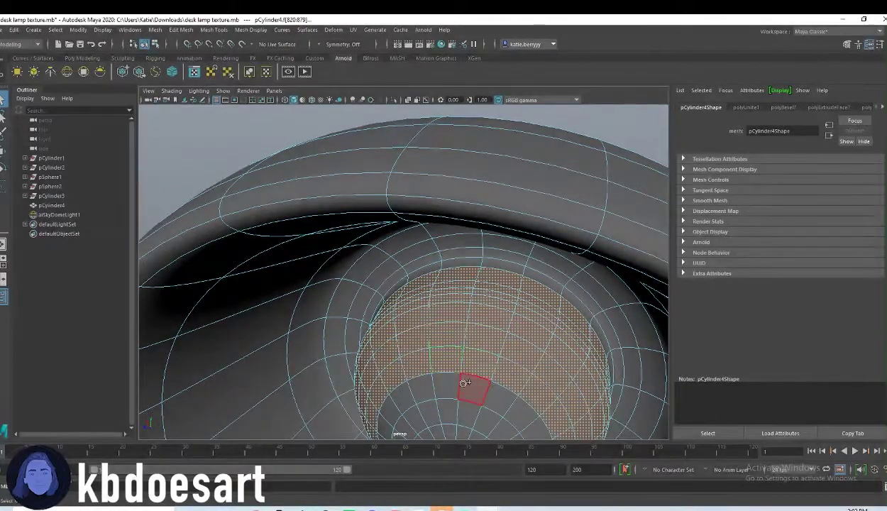
pyautogui.keyDown('shift'); pyautogui.click(473, 386); pyautogui.keyUp('shift')
pyautogui.keyDown('shift'); pyautogui.doubleClick(451, 384); pyautogui.keyUp('shift')
pyautogui.keyDown('alt'); pyautogui.moveTo(451, 384); pyautogui.dragTo(472, 311); pyautogui.keyUp('alt')
pyautogui.keyDown('shift'); pyautogui.click(463, 232); pyautogui.keyUp('shift')
pyautogui.keyDown('shift'); pyautogui.doubleClick(447, 232); pyautogui.keyUp('shift')
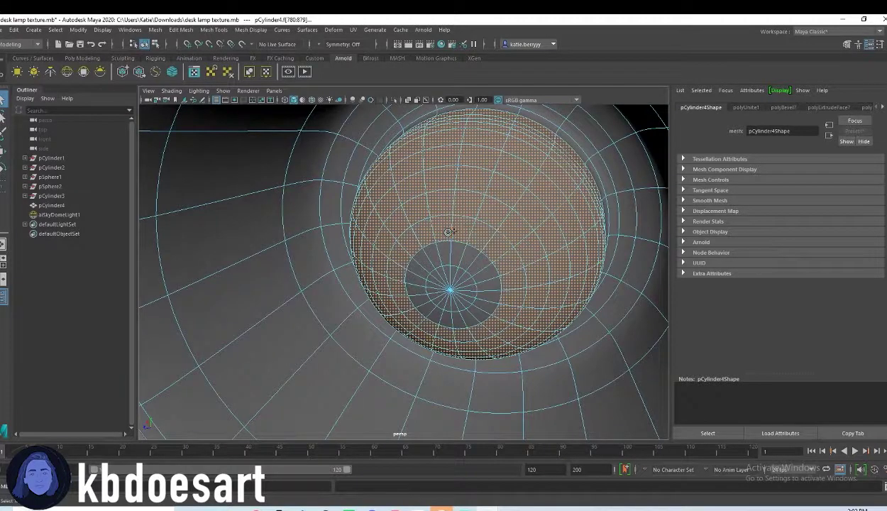
pyautogui.keyDown('shift'); pyautogui.click(483, 233); pyautogui.keyUp('shift')
pyautogui.keyDown('shift'); pyautogui.doubleClick(455, 274); pyautogui.keyUp('shift')
pyautogui.keyDown('alt'); pyautogui.moveTo(511, 258); pyautogui.dragTo(506, 323); pyautogui.keyUp('alt')
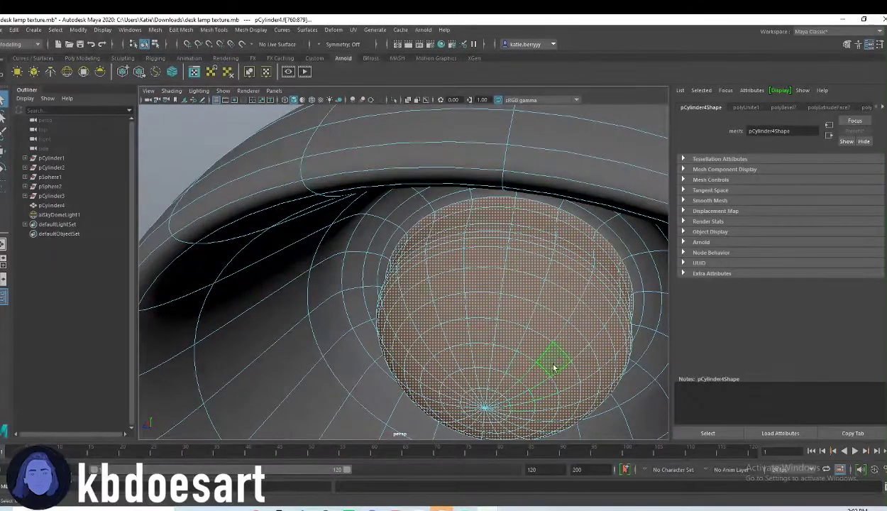
# Assign a new Arnold aiStandardSurface material to the selected bulb faces
pyautogui.keyDown('alt'); pyautogui.moveTo(555, 359); pyautogui.dragTo(509, 334); pyautogui.keyUp('alt')
pyautogui.moveTo(487, 229); pyautogui.dragTo(477, 455, button='right')
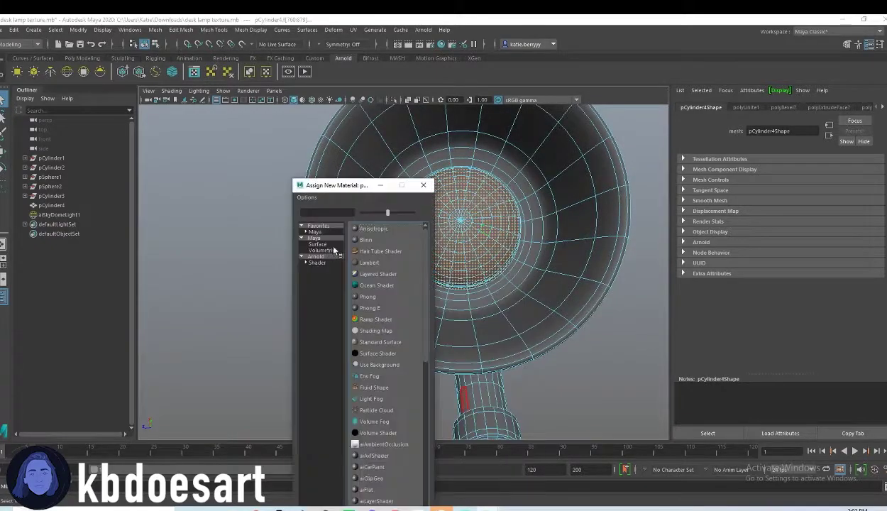
pyautogui.click(336, 263)
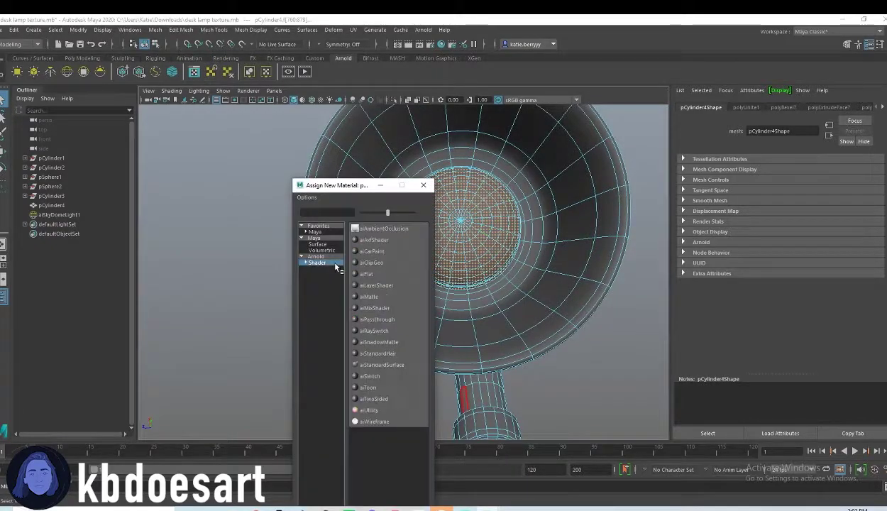
pyautogui.click(386, 366)
# Set the bulb material's base colour to a pale warm yellow
pyautogui.click(760, 235)
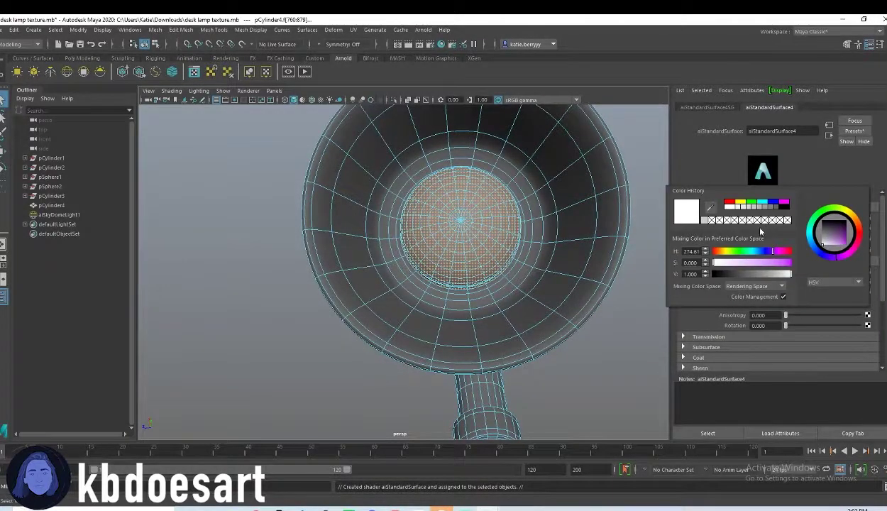
pyautogui.click(723, 251)
pyautogui.moveTo(724, 263); pyautogui.dragTo(731, 264)
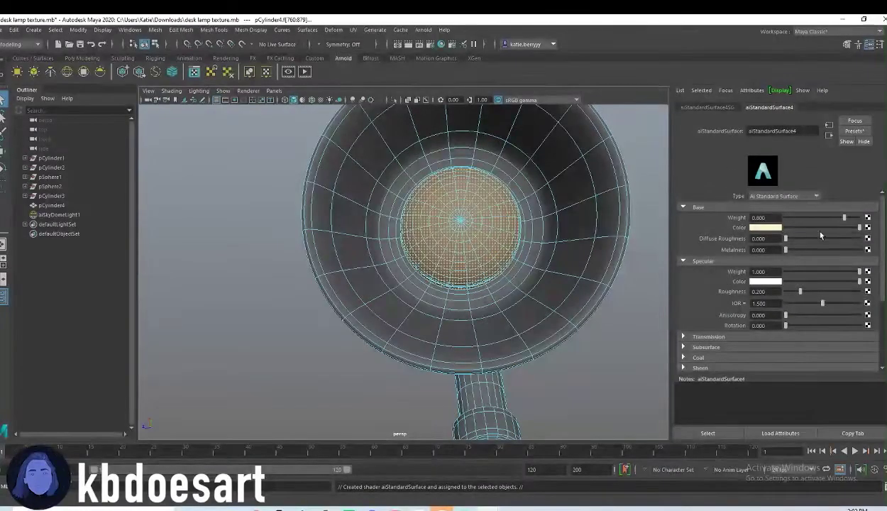
# Give the bulb material a warm yellow emission colour with an emission weight of about 0.727
pyautogui.scroll(-3, 758, 296)
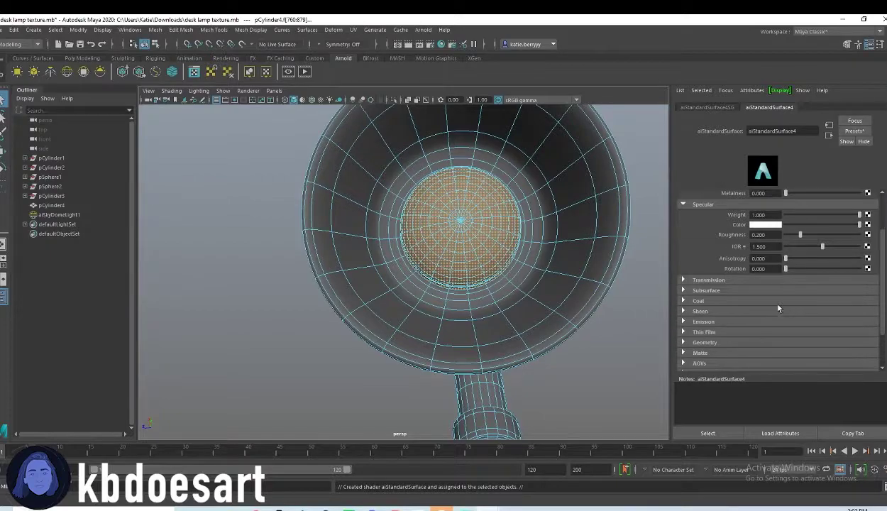
pyautogui.click(703, 293)
pyautogui.scroll(-1, 720, 295)
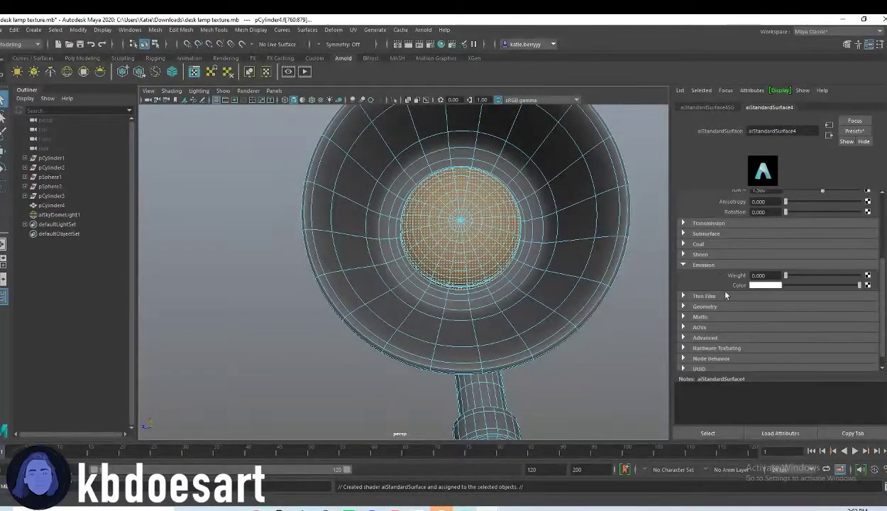
pyautogui.click(777, 286)
pyautogui.click(772, 323)
pyautogui.moveTo(786, 276); pyautogui.dragTo(839, 275)
# Render the whole lamp in the Arnold RenderView and fit the image in its window
pyautogui.keyDown('alt'); pyautogui.moveTo(643, 259); pyautogui.dragTo(469, 348); pyautogui.keyUp('alt')
pyautogui.scroll(-6, 542, 234)
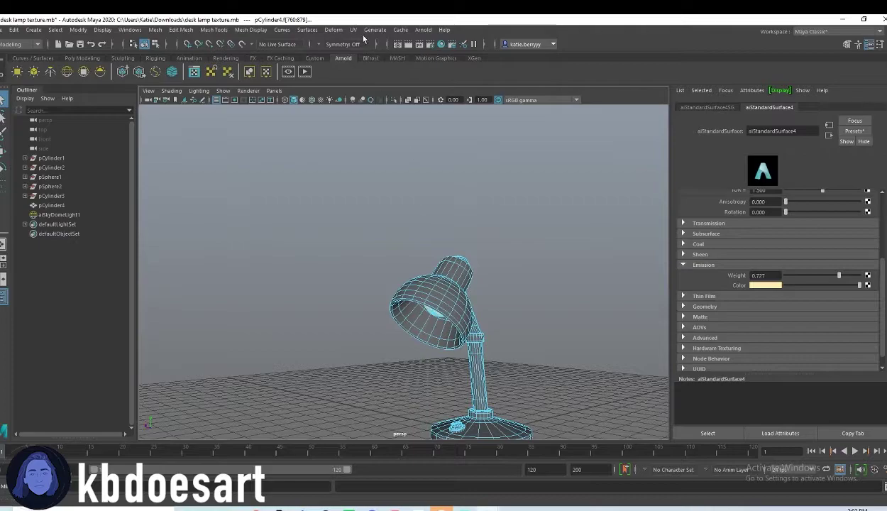
pyautogui.click(421, 30)
pyautogui.click(415, 44)
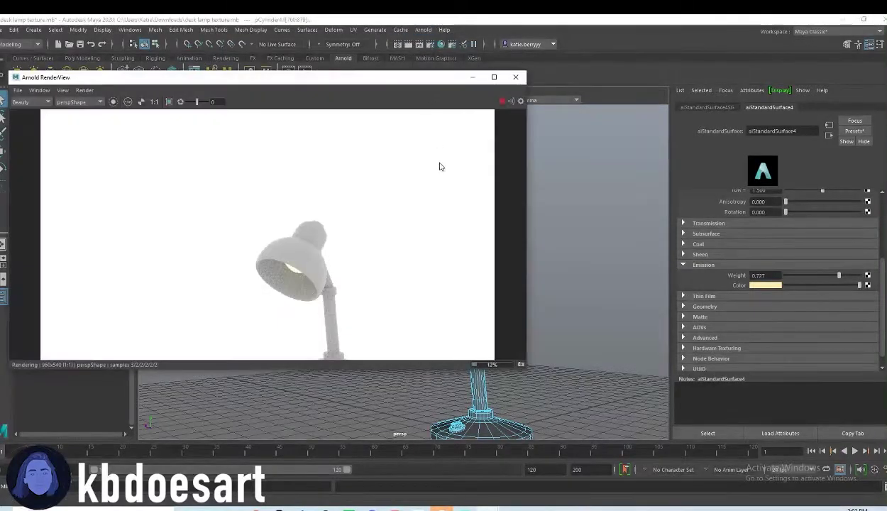
pyautogui.scroll(-1, 399, 250)
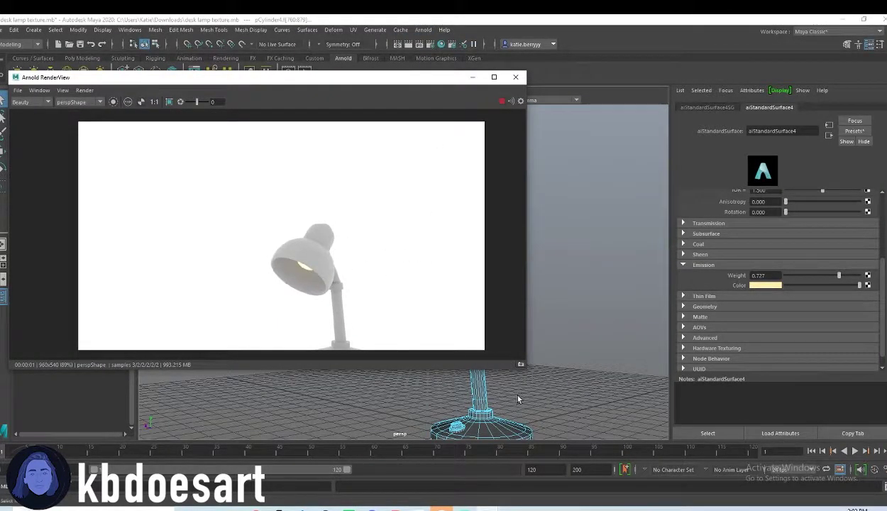
# Frame the lamp closer in the render and raise the bulb's emission weight to about 0.981
pyautogui.keyDown('alt'); pyautogui.moveTo(519, 393); pyautogui.dragTo(547, 329, button='middle'); pyautogui.keyUp('alt')
pyautogui.keyDown('alt'); pyautogui.moveTo(547, 329); pyautogui.dragTo(551, 338); pyautogui.keyUp('alt')
pyautogui.keyDown('alt'); pyautogui.moveTo(551, 338); pyautogui.dragTo(658, 307, button='right'); pyautogui.keyUp('alt')
pyautogui.keyDown('alt'); pyautogui.moveTo(657, 307); pyautogui.dragTo(612, 293, button='middle'); pyautogui.keyUp('alt')
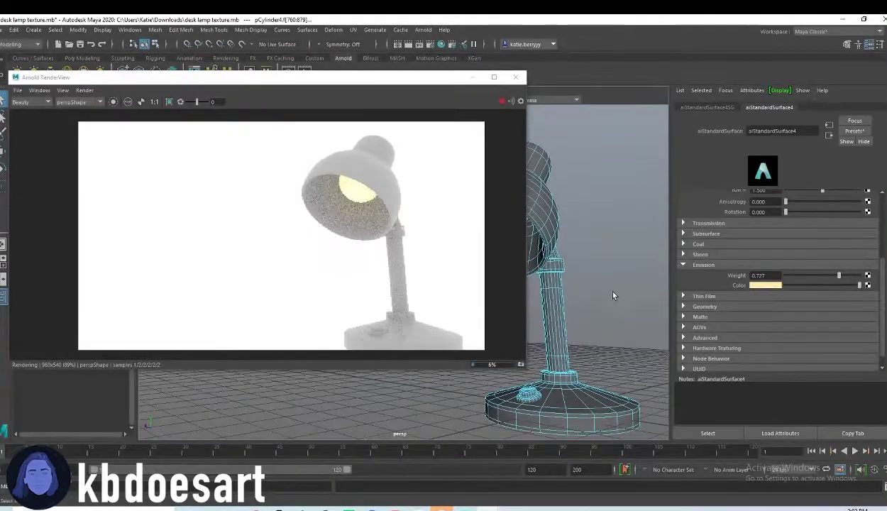
pyautogui.moveTo(853, 275); pyautogui.dragTo(857, 281)
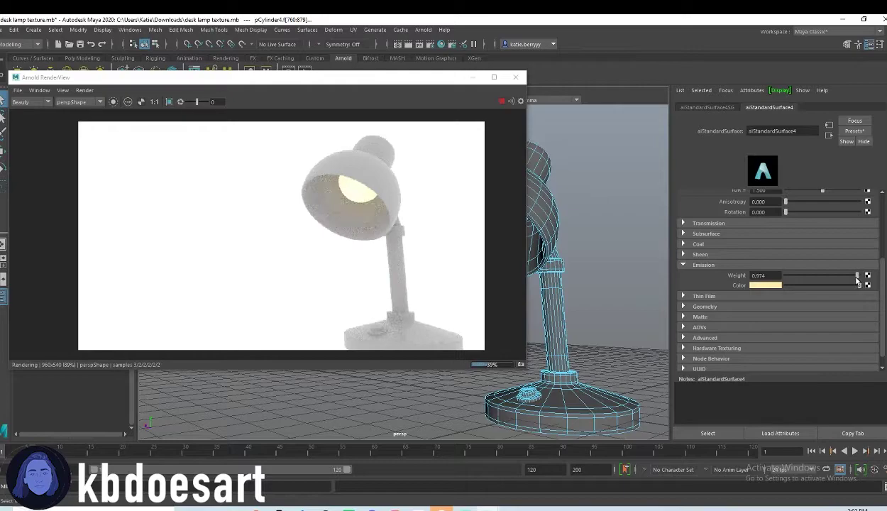
pyautogui.keyDown('alt'); pyautogui.moveTo(607, 261); pyautogui.dragTo(600, 291); pyautogui.keyUp('alt')
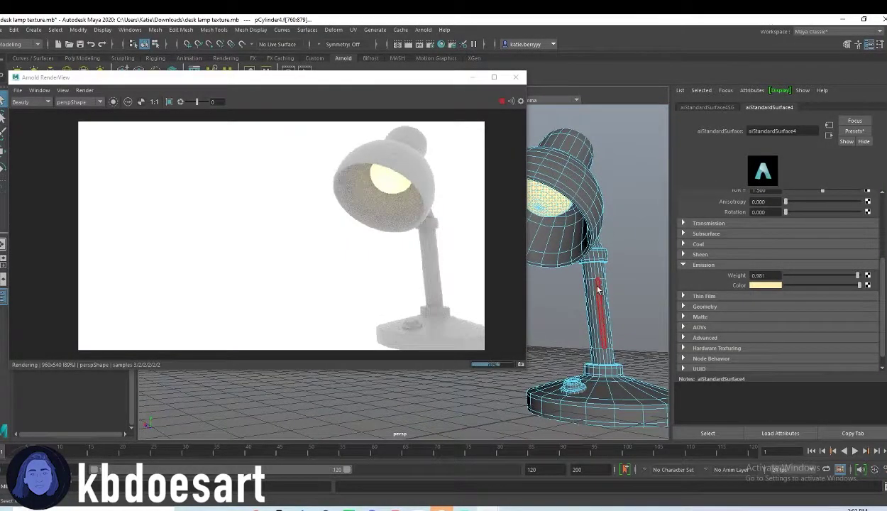
# Select the faces of the round button on the lamp base and assign them a new Arnold aiStandardSurface material
pyautogui.keyDown('alt'); pyautogui.moveTo(610, 386); pyautogui.dragTo(580, 336, button='middle'); pyautogui.keyUp('alt')
pyautogui.keyDown('alt'); pyautogui.moveTo(580, 336); pyautogui.dragTo(563, 353); pyautogui.keyUp('alt')
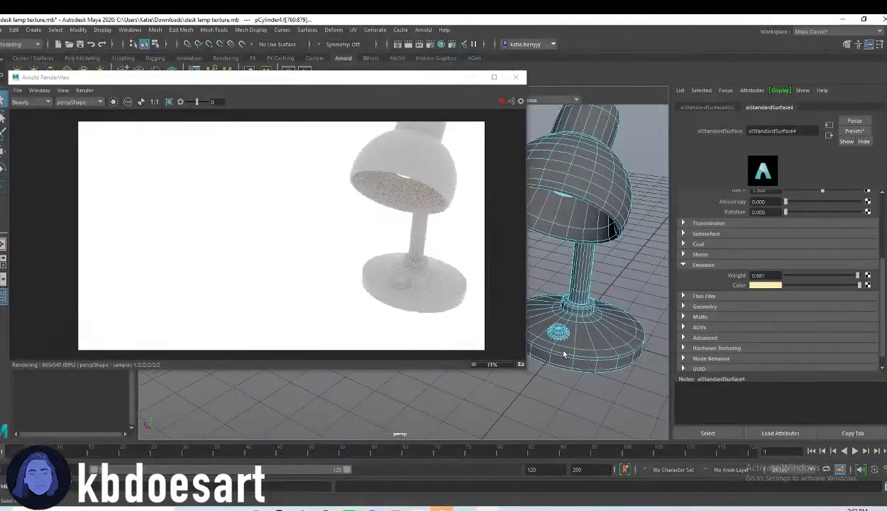
pyautogui.keyDown('alt'); pyautogui.moveTo(563, 353); pyautogui.dragTo(631, 375, button='right'); pyautogui.keyUp('alt')
pyautogui.keyDown('alt'); pyautogui.moveTo(630, 374); pyautogui.dragTo(521, 301, button='middle'); pyautogui.keyUp('alt')
pyautogui.keyDown('alt'); pyautogui.moveTo(521, 301); pyautogui.dragTo(664, 356, button='right'); pyautogui.keyUp('alt')
pyautogui.keyDown('alt'); pyautogui.moveTo(663, 357); pyautogui.dragTo(578, 290, button='middle'); pyautogui.keyUp('alt')
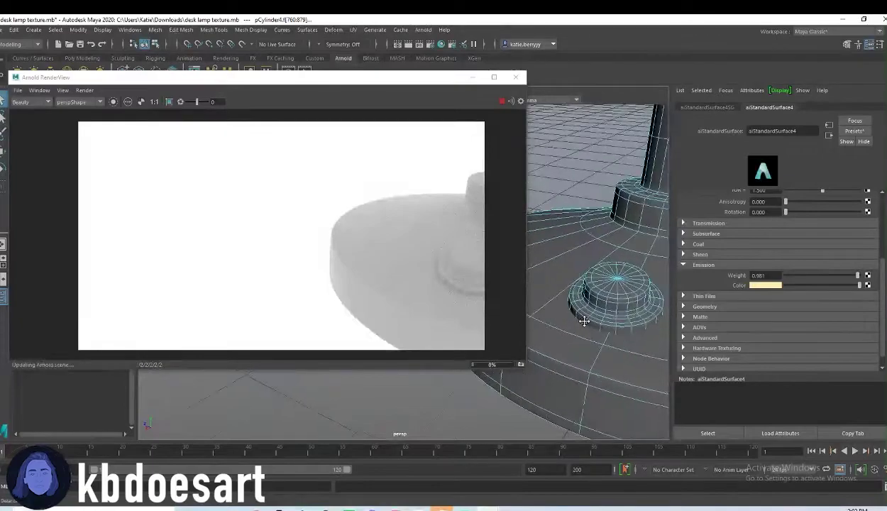
pyautogui.moveTo(589, 279); pyautogui.dragTo(591, 235, button='right')
pyautogui.click(595, 295)
pyautogui.moveTo(591, 285); pyautogui.dragTo(588, 285, button='right')
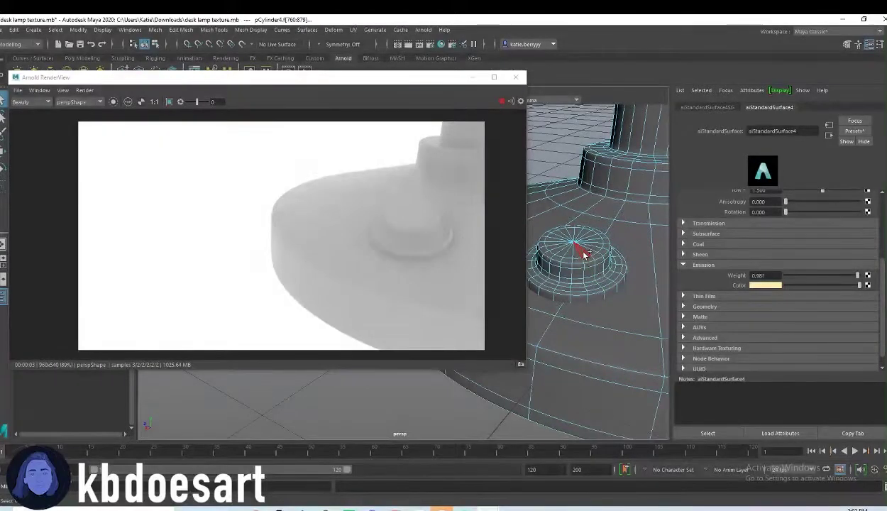
pyautogui.click(579, 252)
pyautogui.moveTo(587, 260); pyautogui.dragTo(589, 490, button='right')
pyautogui.click(317, 263)
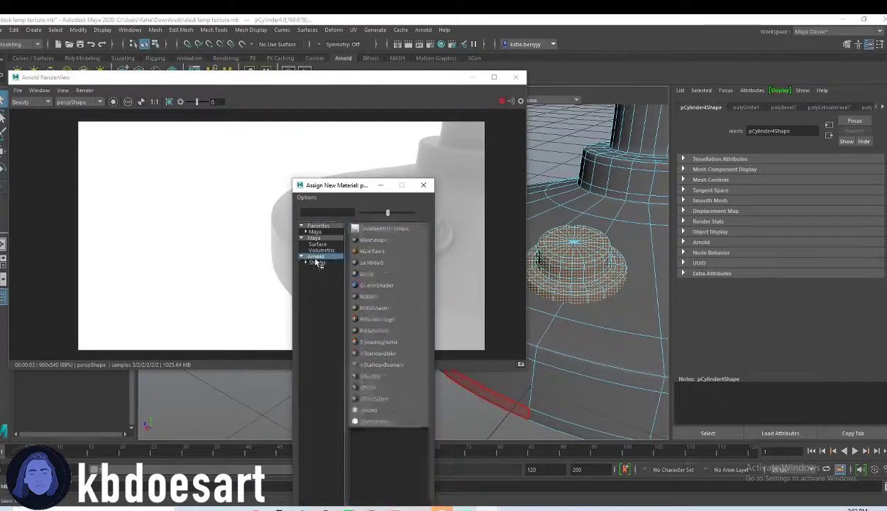
pyautogui.click(388, 366)
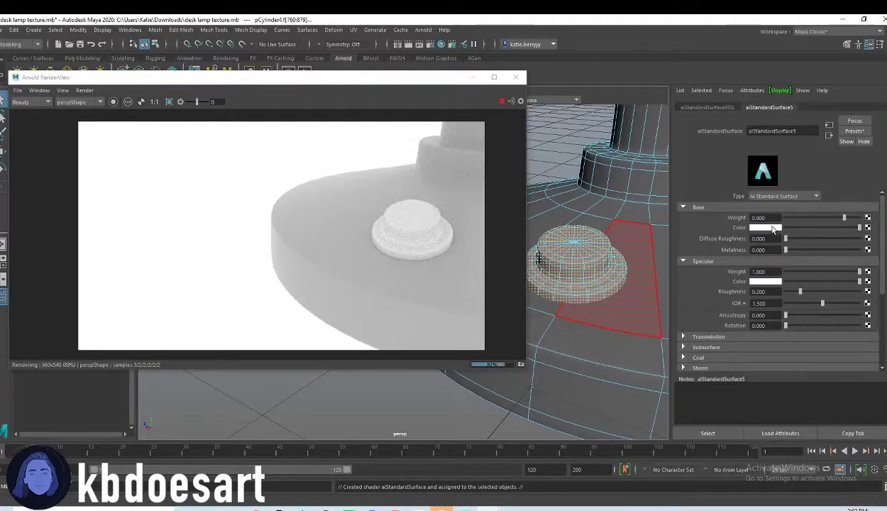
# Darken the button material's base colour to a near-black grey with a value of 0.042
pyautogui.click(773, 228)
pyautogui.click(739, 275)
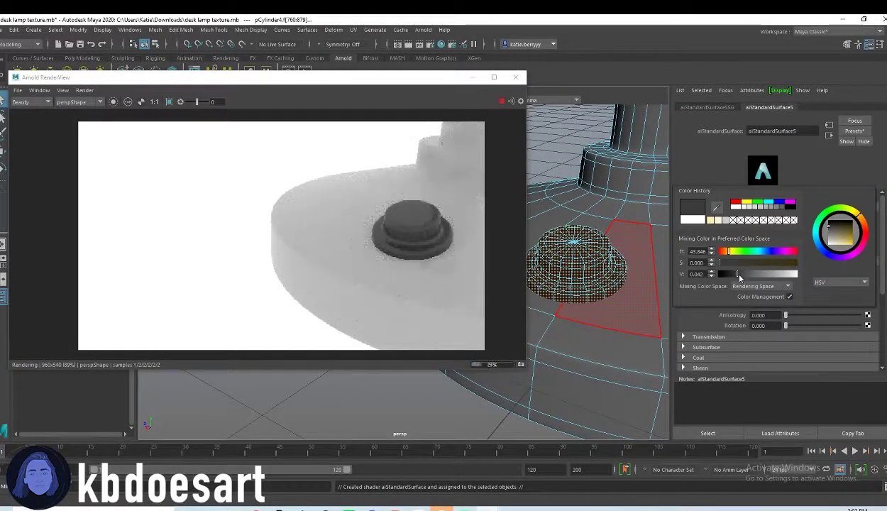
pyautogui.scroll(-9, 578, 224)
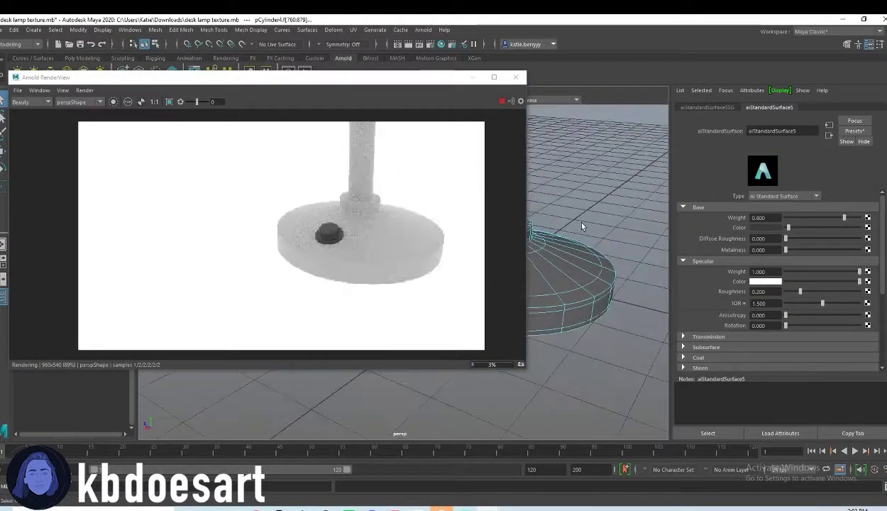
# Select the face loops of the collar where the stem meets the lamp base and assign them the existing aiStandardSurface5 material
pyautogui.keyDown('alt'); pyautogui.moveTo(582, 227); pyautogui.dragTo(565, 284, button='middle'); pyautogui.keyUp('alt')
pyautogui.scroll(6, 588, 312)
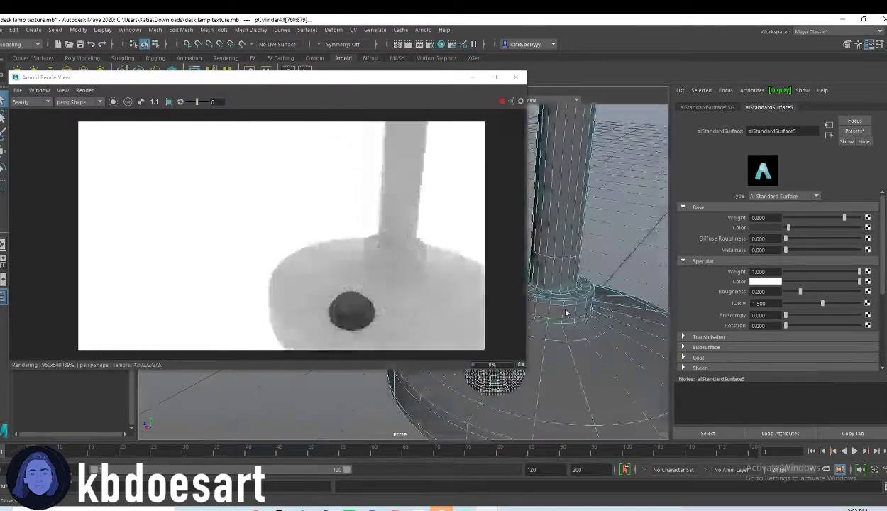
pyautogui.moveTo(579, 268); pyautogui.dragTo(567, 295, button='right')
pyautogui.keyDown('alt'); pyautogui.moveTo(570, 294); pyautogui.dragTo(594, 277, button='middle'); pyautogui.keyUp('alt')
pyautogui.keyDown('alt'); pyautogui.moveTo(594, 275); pyautogui.dragTo(540, 333); pyautogui.keyUp('alt')
pyautogui.moveTo(526, 368); pyautogui.dragTo(357, 367)
pyautogui.scroll(3, 508, 292)
pyautogui.keyDown('alt'); pyautogui.moveTo(557, 290); pyautogui.dragTo(483, 293, button='middle'); pyautogui.keyUp('alt')
pyautogui.keyDown('shift'); pyautogui.click(532, 314); pyautogui.keyUp('shift')
pyautogui.keyDown('shift'); pyautogui.doubleClick(530, 306); pyautogui.keyUp('shift')
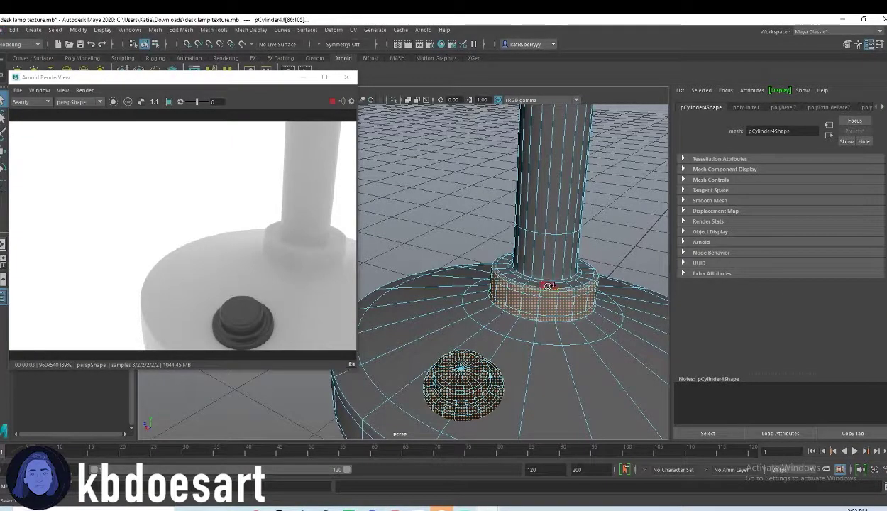
pyautogui.keyDown('shift'); pyautogui.click(522, 279); pyautogui.keyUp('shift')
pyautogui.keyDown('shift'); pyautogui.doubleClick(510, 275); pyautogui.keyUp('shift')
pyautogui.moveTo(546, 267); pyautogui.dragTo(622, 487, button='right')
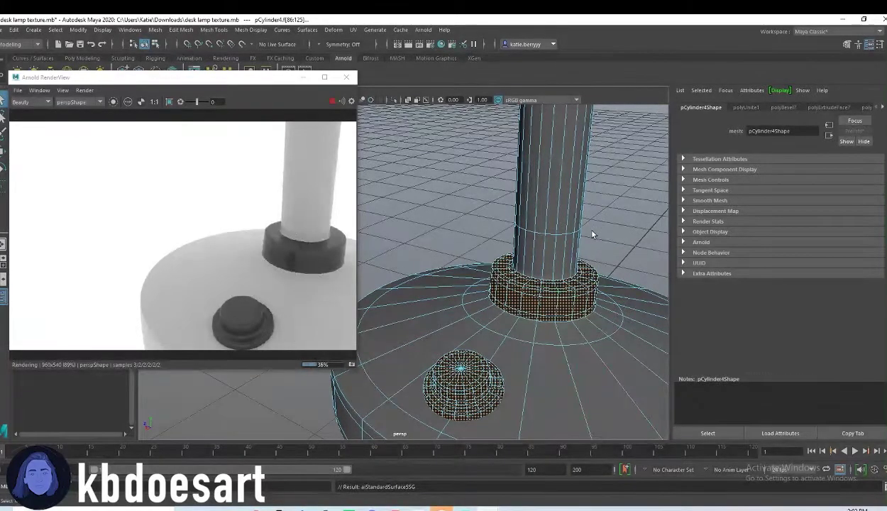
# Select the outer band and upper rim face loops of the collar at the arm joint
pyautogui.keyDown('alt'); pyautogui.moveTo(581, 206); pyautogui.dragTo(605, 351, button='middle'); pyautogui.keyUp('alt')
pyautogui.keyDown('alt'); pyautogui.moveTo(604, 350); pyautogui.dragTo(529, 348); pyautogui.keyUp('alt')
pyautogui.doubleClick(484, 263)
pyautogui.keyDown('alt'); pyautogui.moveTo(485, 263); pyautogui.dragTo(477, 301); pyautogui.keyUp('alt')
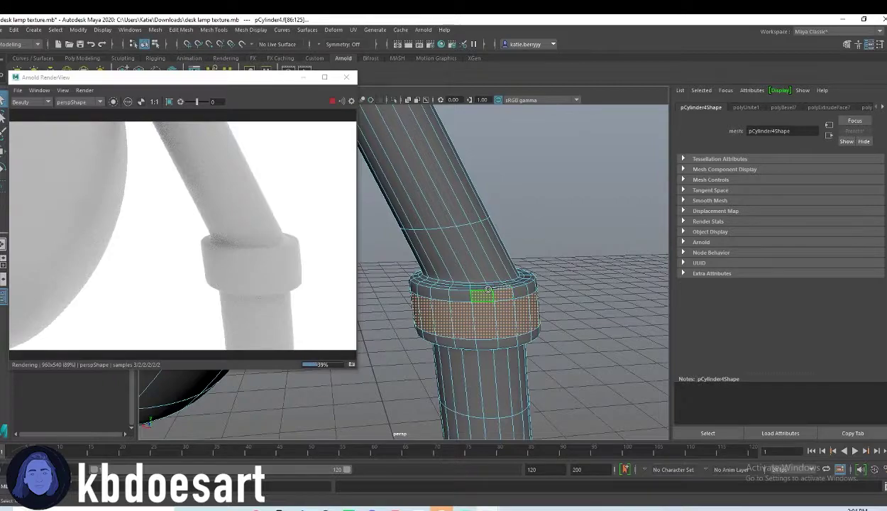
pyautogui.keyDown('shift'); pyautogui.click(488, 290); pyautogui.keyUp('shift')
pyautogui.keyDown('shift'); pyautogui.doubleClick(450, 294); pyautogui.keyUp('shift')
pyautogui.hotkey('ctrl', 'z')
pyautogui.keyDown('shift'); pyautogui.doubleClick(460, 295); pyautogui.keyUp('shift')
pyautogui.scroll(3, 461, 295)
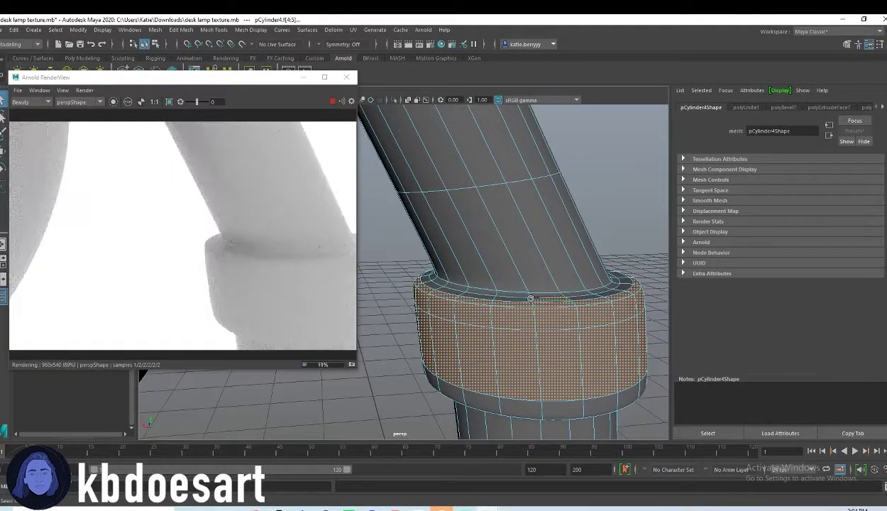
# Add the joint collar's lower and underside face loops to the selection and assign the existing aiStandardSurface5 material
pyautogui.keyDown('shift'); pyautogui.click(562, 410); pyautogui.keyUp('shift')
pyautogui.keyDown('alt'); pyautogui.moveTo(569, 418); pyautogui.dragTo(564, 348); pyautogui.keyUp('alt')
pyautogui.keyDown('alt'); pyautogui.moveTo(477, 161); pyautogui.dragTo(450, 224, button='middle'); pyautogui.keyUp('alt')
pyautogui.keyDown('shift'); pyautogui.doubleClick(436, 259); pyautogui.keyUp('shift')
pyautogui.keyDown('shift'); pyautogui.click(430, 279); pyautogui.keyUp('shift')
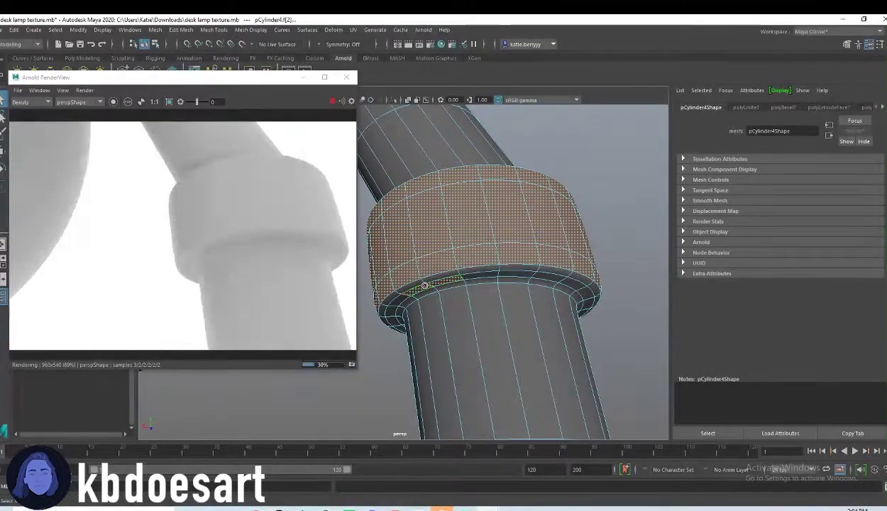
pyautogui.keyDown('shift'); pyautogui.doubleClick(410, 286); pyautogui.keyUp('shift')
pyautogui.keyDown('shift'); pyautogui.click(436, 278); pyautogui.keyUp('shift')
pyautogui.keyDown('shift'); pyautogui.doubleClick(408, 284); pyautogui.keyUp('shift')
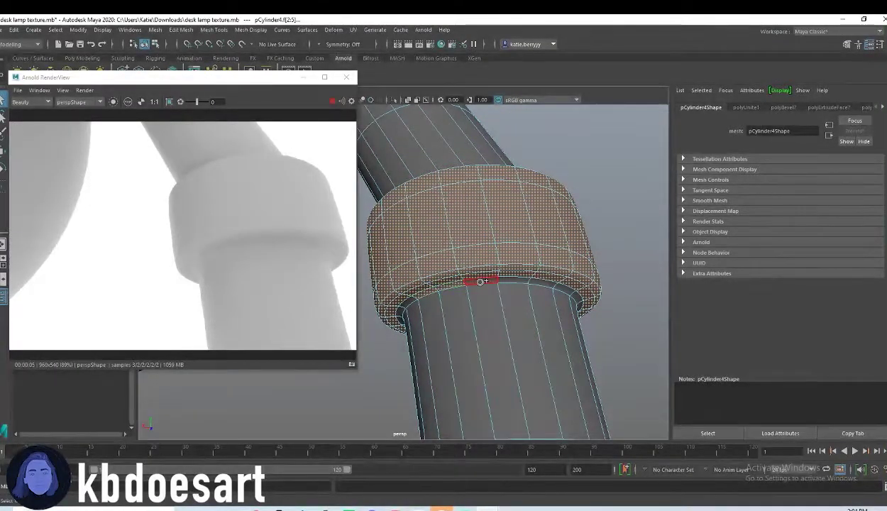
pyautogui.scroll(-5, 461, 260)
pyautogui.moveTo(450, 239); pyautogui.dragTo(538, 487, button='right')
# Select all faces of the lamp shade and the housing behind it
pyautogui.scroll(-8, 529, 245)
pyautogui.keyDown('alt'); pyautogui.moveTo(441, 240); pyautogui.dragTo(459, 283); pyautogui.keyUp('alt')
pyautogui.click(472, 282)
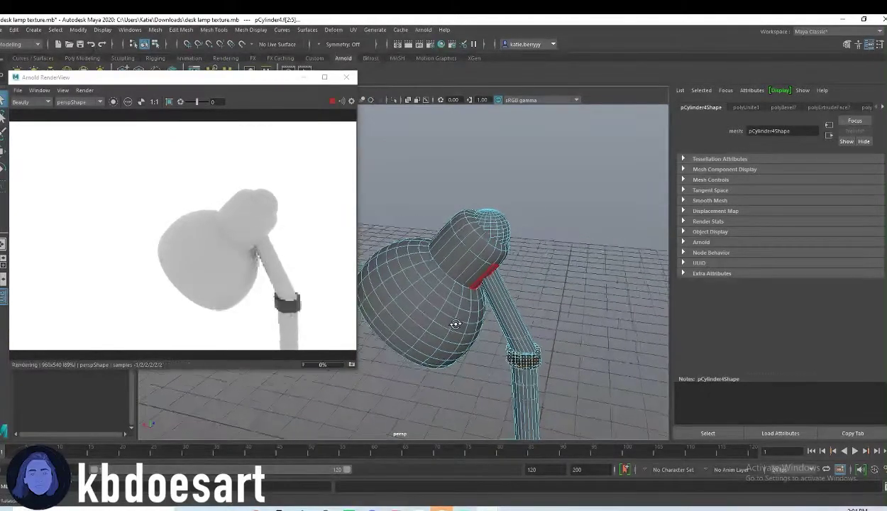
pyautogui.moveTo(456, 324)
pyautogui.keyDown('alt'); pyautogui.mouseDown()
pyautogui.moveTo(443, 311)
pyautogui.moveTo(456, 313)
pyautogui.moveTo(445, 316)
pyautogui.mouseUp(); pyautogui.keyUp('alt')
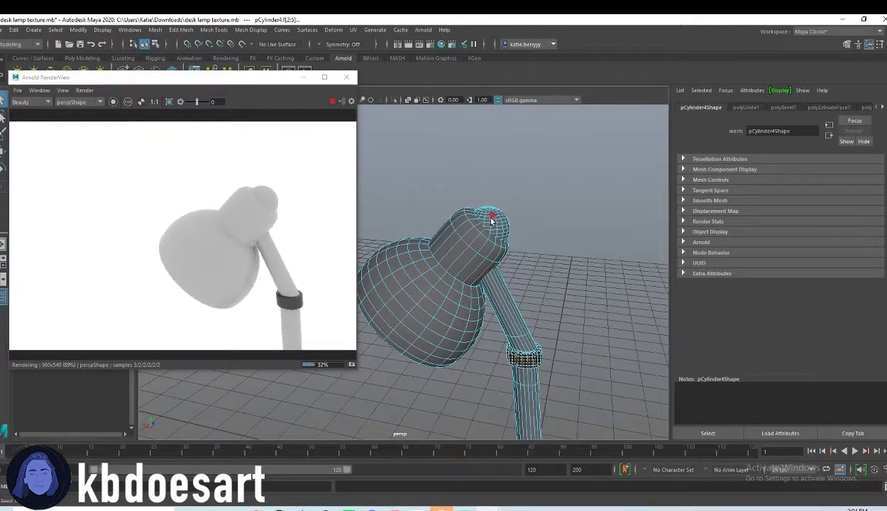
pyautogui.moveTo(479, 251); pyautogui.dragTo(480, 282, button='right')
pyautogui.doubleClick(469, 247)
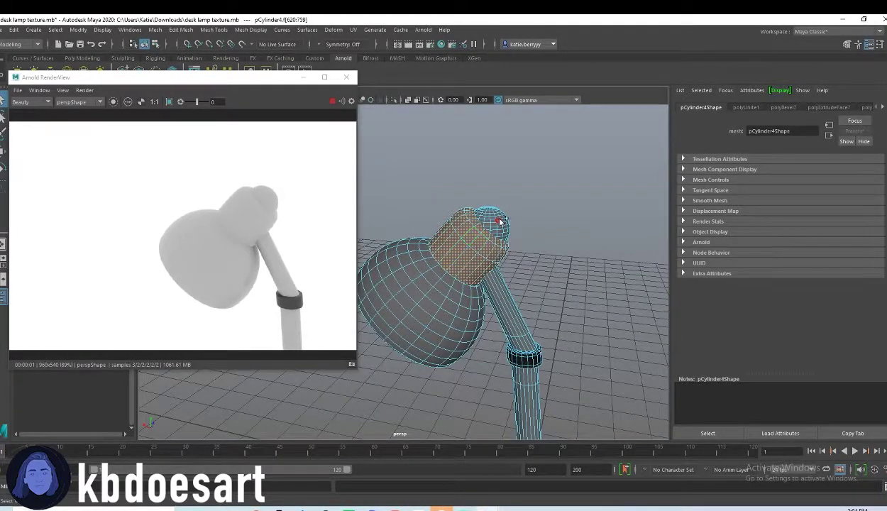
pyautogui.keyDown('shift'); pyautogui.doubleClick(438, 297); pyautogui.keyUp('shift')
# Remove the bulb's face loops inside the shade from the selection, down to the bulb's tip
pyautogui.keyDown('alt'); pyautogui.moveTo(434, 352); pyautogui.dragTo(558, 302); pyautogui.keyUp('alt')
pyautogui.keyDown('alt'); pyautogui.moveTo(455, 298); pyautogui.dragTo(579, 299, button='right'); pyautogui.keyUp('alt')
pyautogui.keyDown('alt'); pyautogui.moveTo(500, 307); pyautogui.dragTo(468, 269, button='middle'); pyautogui.keyUp('alt')
pyautogui.keyDown('alt'); pyautogui.moveTo(469, 269); pyautogui.dragTo(441, 279); pyautogui.keyUp('alt')
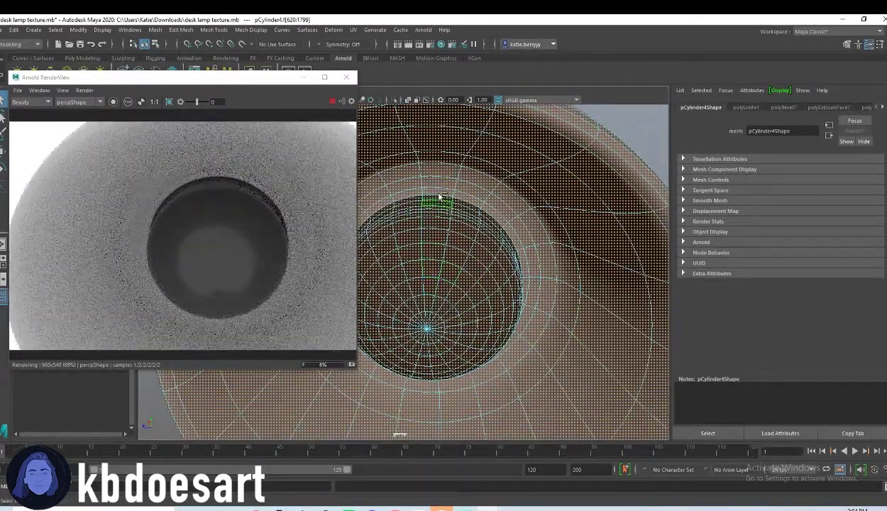
pyautogui.keyDown('ctrl'); pyautogui.click(440, 200); pyautogui.keyUp('ctrl')
pyautogui.keyDown('ctrl'); pyautogui.doubleClick(455, 203); pyautogui.keyUp('ctrl')
pyautogui.keyDown('ctrl'); pyautogui.click(444, 205); pyautogui.keyUp('ctrl')
pyautogui.keyDown('ctrl'); pyautogui.doubleClick(461, 210); pyautogui.keyUp('ctrl')
pyautogui.keyDown('ctrl'); pyautogui.click(455, 217); pyautogui.keyUp('ctrl')
pyautogui.keyDown('ctrl'); pyautogui.doubleClick(458, 219); pyautogui.keyUp('ctrl')
pyautogui.keyDown('ctrl'); pyautogui.click(436, 223); pyautogui.keyUp('ctrl')
pyautogui.keyDown('ctrl'); pyautogui.doubleClick(459, 227); pyautogui.keyUp('ctrl')
pyautogui.keyDown('ctrl'); pyautogui.click(439, 241); pyautogui.keyUp('ctrl')
pyautogui.keyDown('ctrl'); pyautogui.doubleClick(454, 243); pyautogui.keyUp('ctrl')
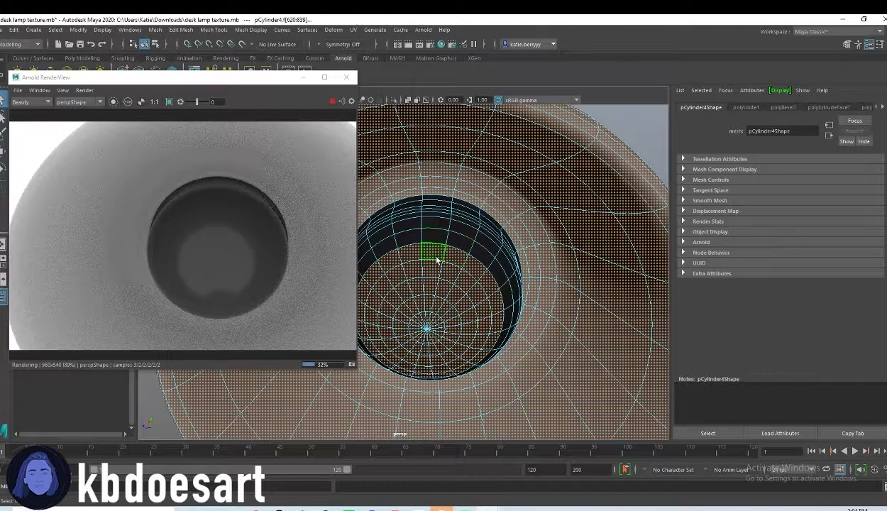
pyautogui.keyDown('ctrl'); pyautogui.click(437, 257); pyautogui.keyUp('ctrl')
pyautogui.keyDown('ctrl'); pyautogui.doubleClick(448, 263); pyautogui.keyUp('ctrl')
pyautogui.keyDown('ctrl'); pyautogui.click(450, 271); pyautogui.keyUp('ctrl')
pyautogui.keyDown('ctrl'); pyautogui.click(442, 288); pyautogui.keyUp('ctrl')
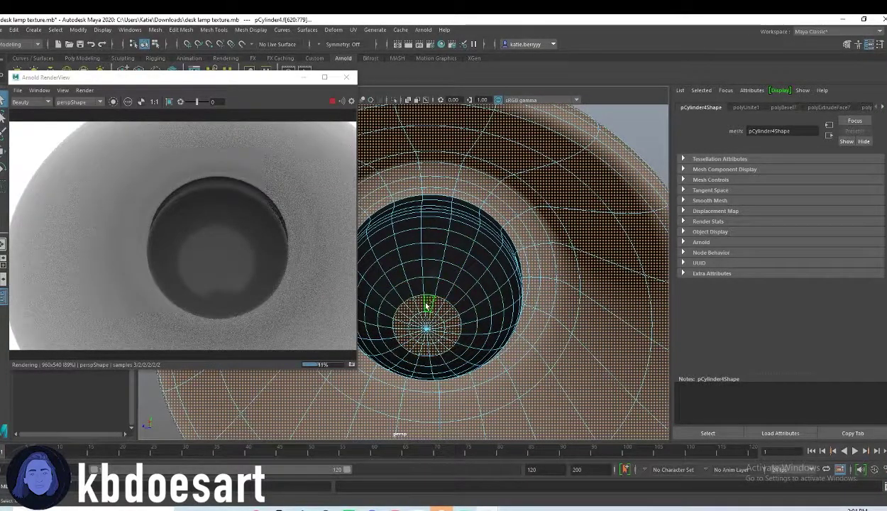
pyautogui.keyDown('ctrl'); pyautogui.click(434, 308); pyautogui.keyUp('ctrl')
pyautogui.keyDown('ctrl'); pyautogui.click(437, 323); pyautogui.keyUp('ctrl')
# Assign the existing dark aiStandardSurface5 material to the selected shade and housing faces
pyautogui.scroll(-8, 422, 306)
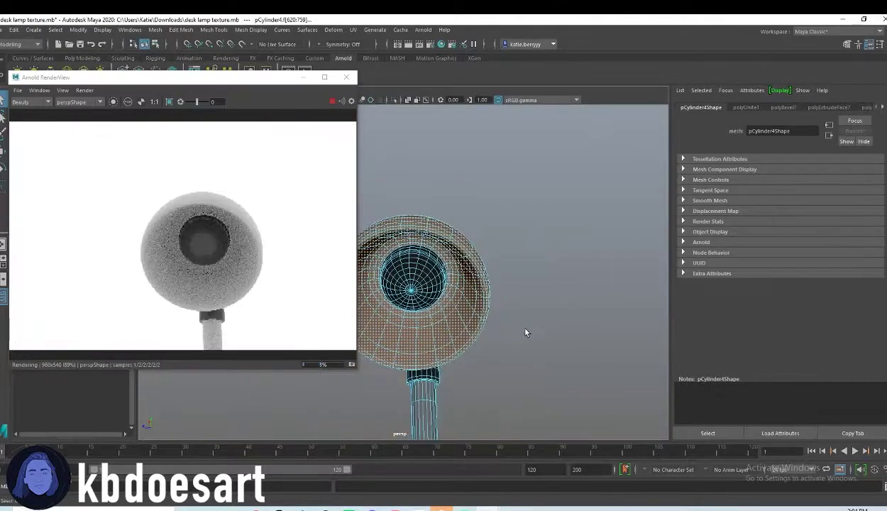
pyautogui.keyDown('alt'); pyautogui.moveTo(525, 333); pyautogui.dragTo(434, 331); pyautogui.keyUp('alt')
pyautogui.moveTo(463, 267); pyautogui.dragTo(480, 508, button='right')
pyautogui.moveTo(482, 507)
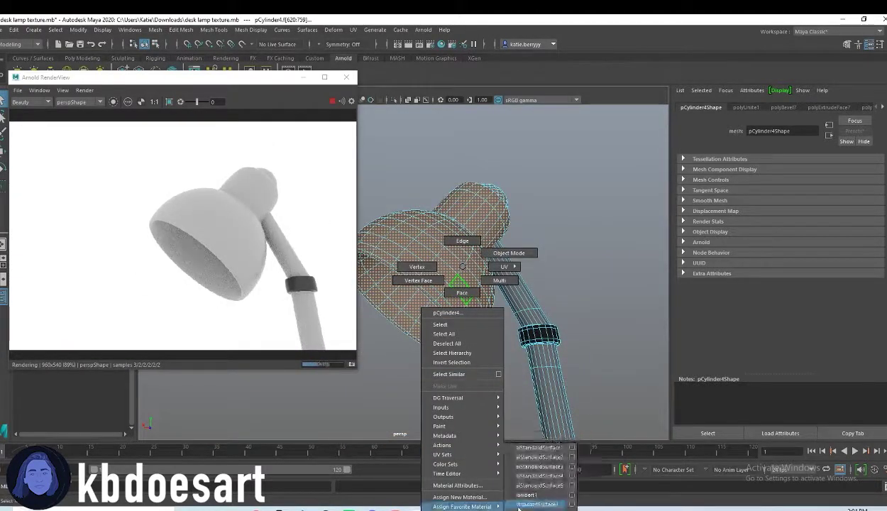
pyautogui.click(536, 501)
# Inspect the inside of the shade and compare the attributes of the aiStandardSurface3 and aiStandardSurface5 materials
pyautogui.scroll(-2, 484, 331)
pyautogui.keyDown('alt'); pyautogui.moveTo(456, 346); pyautogui.dragTo(485, 360); pyautogui.keyUp('alt')
pyautogui.keyDown('alt'); pyautogui.moveTo(490, 329); pyautogui.dragTo(499, 278, button='middle'); pyautogui.keyUp('alt')
pyautogui.keyDown('alt'); pyautogui.moveTo(456, 282); pyautogui.dragTo(462, 229); pyautogui.keyUp('alt')
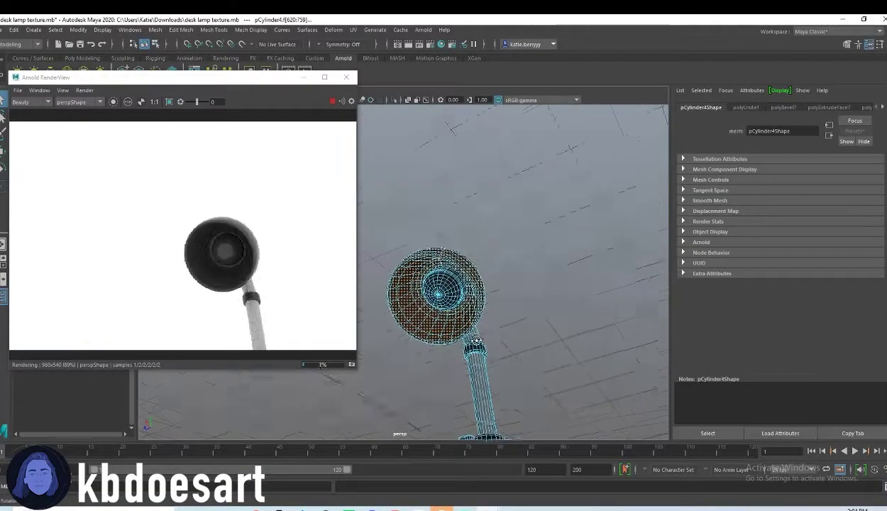
pyautogui.click(884, 108)
pyautogui.click(884, 107)
pyautogui.click(884, 107)
pyautogui.click(884, 107)
pyautogui.click(788, 107)
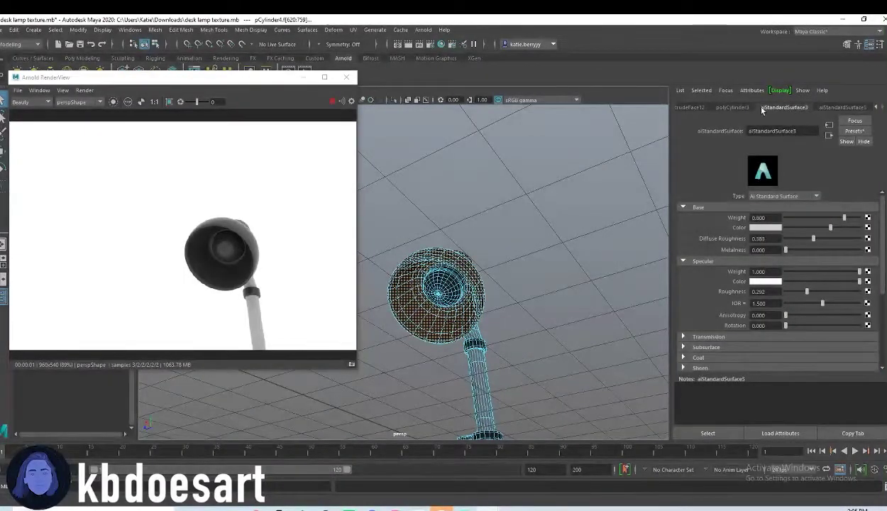
pyautogui.click(746, 107)
pyautogui.click(795, 108)
pyautogui.click(829, 108)
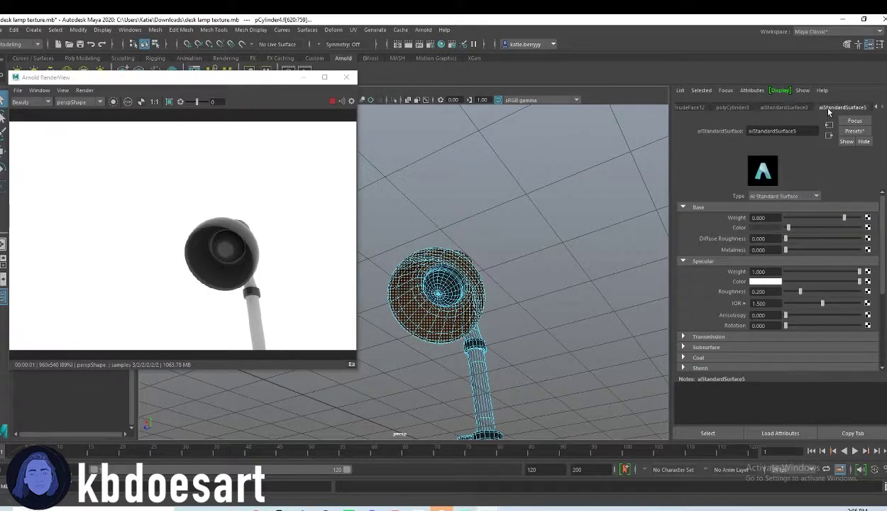
# Select all the bulb's face loops inside the shade, from its outer edge to its tip
pyautogui.keyDown('alt'); pyautogui.moveTo(475, 319); pyautogui.dragTo(474, 268, button='middle'); pyautogui.keyUp('alt')
pyautogui.keyDown('alt'); pyautogui.moveTo(474, 268); pyautogui.dragTo(527, 330); pyautogui.keyUp('alt')
pyautogui.scroll(4, 469, 235)
pyautogui.click(490, 211)
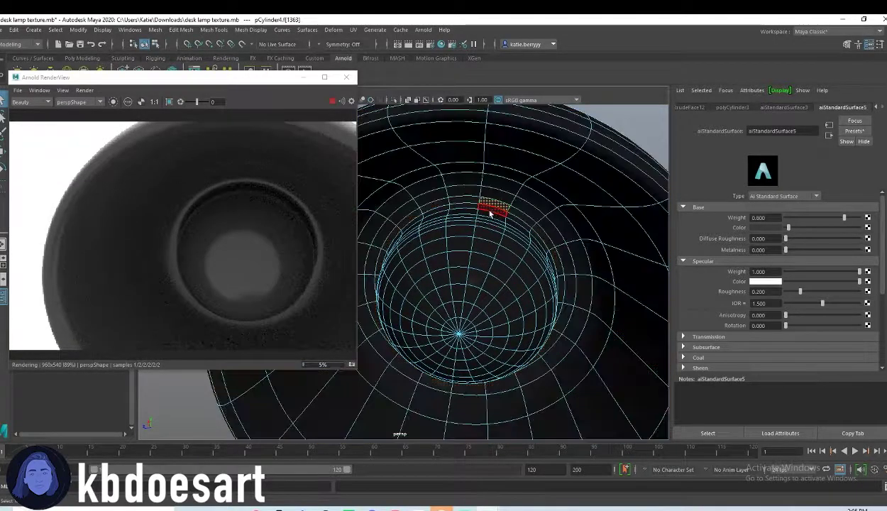
pyautogui.keyDown('shift'); pyautogui.doubleClick(467, 208); pyautogui.keyUp('shift')
pyautogui.keyDown('shift'); pyautogui.doubleClick(465, 215); pyautogui.keyUp('shift')
pyautogui.keyDown('shift'); pyautogui.doubleClick(462, 218); pyautogui.keyUp('shift')
pyautogui.keyDown('shift'); pyautogui.click(484, 225); pyautogui.keyUp('shift')
pyautogui.keyDown('shift'); pyautogui.doubleClick(469, 222); pyautogui.keyUp('shift')
pyautogui.keyDown('shift'); pyautogui.click(484, 232); pyautogui.keyUp('shift')
pyautogui.keyDown('shift'); pyautogui.doubleClick(463, 232); pyautogui.keyUp('shift')
pyautogui.keyDown('shift'); pyautogui.click(484, 245); pyautogui.keyUp('shift')
pyautogui.keyDown('shift'); pyautogui.doubleClick(459, 250); pyautogui.keyUp('shift')
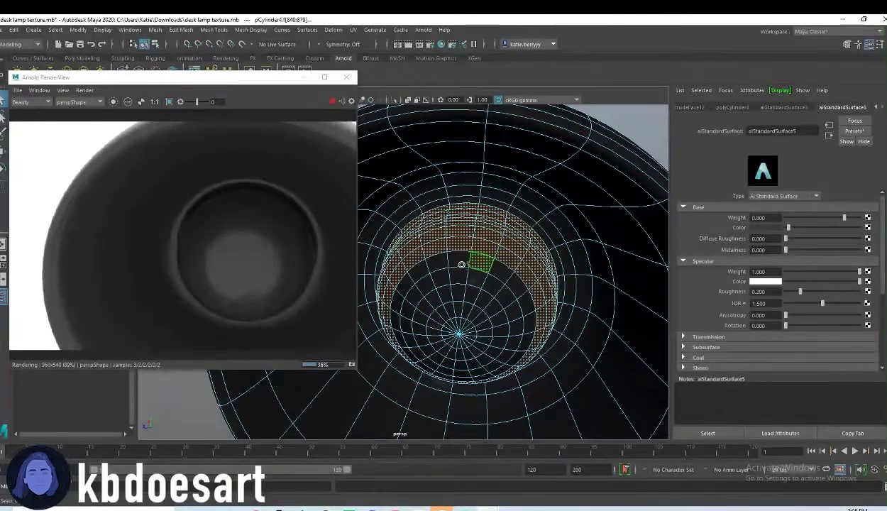
pyautogui.keyDown('shift'); pyautogui.doubleClick(461, 264); pyautogui.keyUp('shift')
pyautogui.keyDown('shift'); pyautogui.doubleClick(458, 295); pyautogui.keyUp('shift')
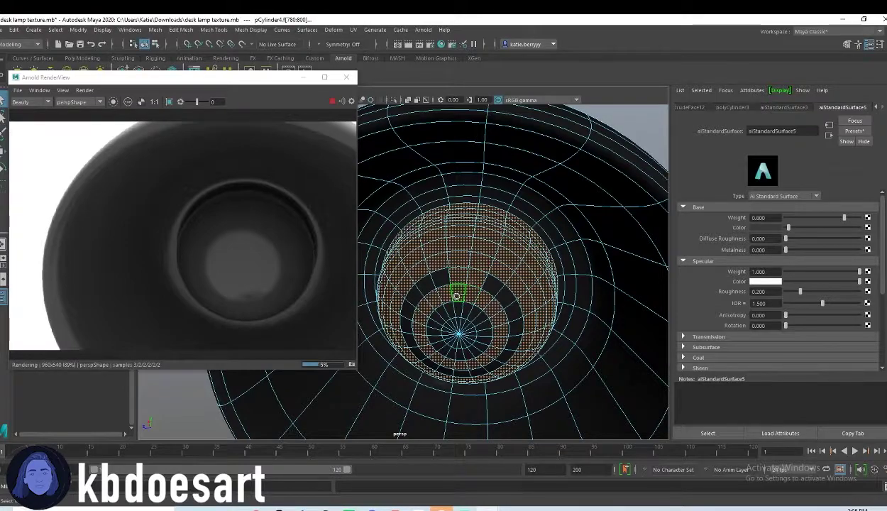
pyautogui.keyDown('shift'); pyautogui.doubleClick(486, 316); pyautogui.keyUp('shift')
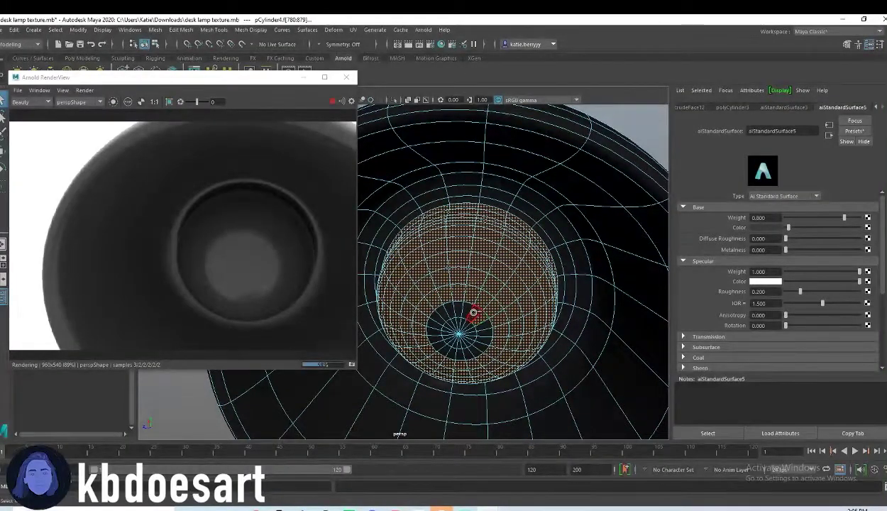
pyautogui.keyDown('shift'); pyautogui.doubleClick(474, 312); pyautogui.keyUp('shift')
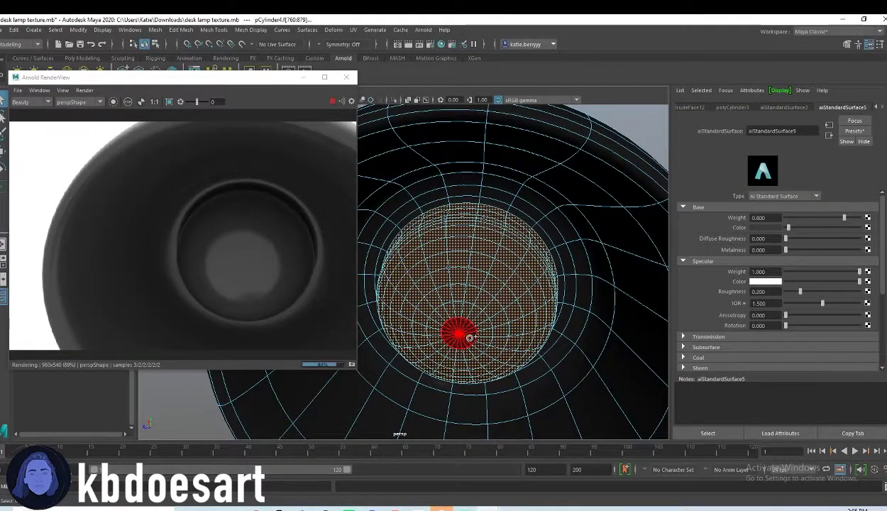
# Assign a new Arnold aiStandardSurface material to the bulb faces and give it a pale cream base colour
pyautogui.moveTo(470, 338); pyautogui.dragTo(495, 481, button='right')
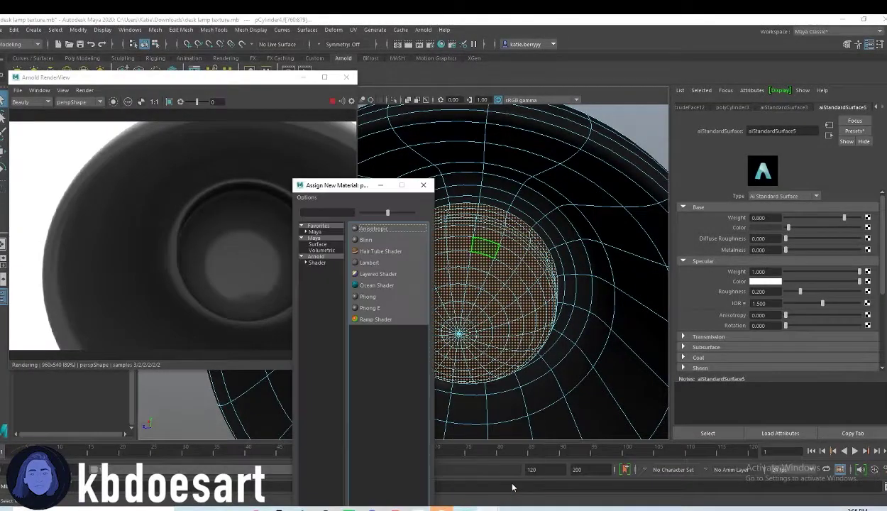
pyautogui.click(317, 263)
pyautogui.click(388, 365)
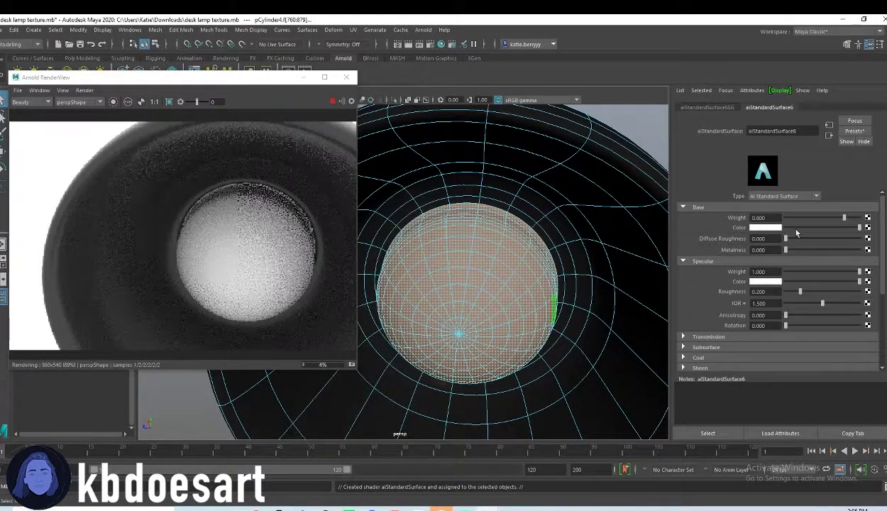
pyautogui.click(765, 227)
pyautogui.click(750, 263)
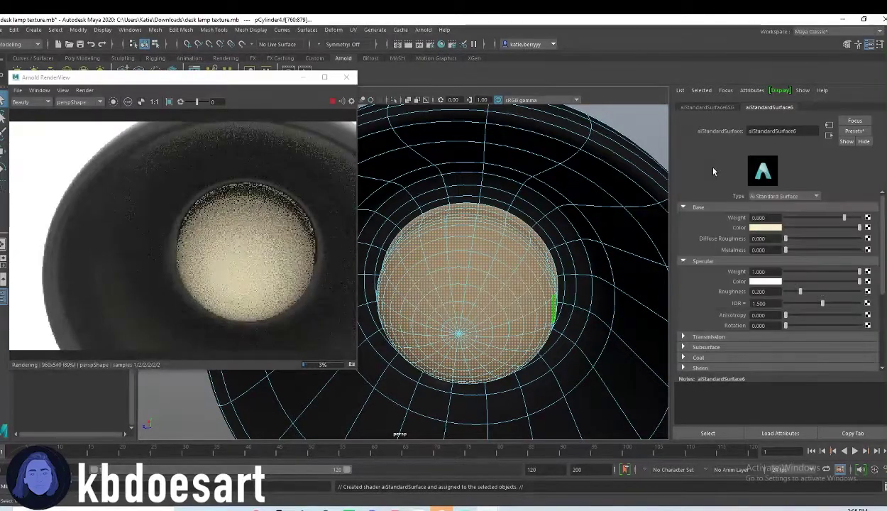
# Give the bulb material a warm yellow emission colour and set its emission weight to 1.000
pyautogui.scroll(-3, 778, 338)
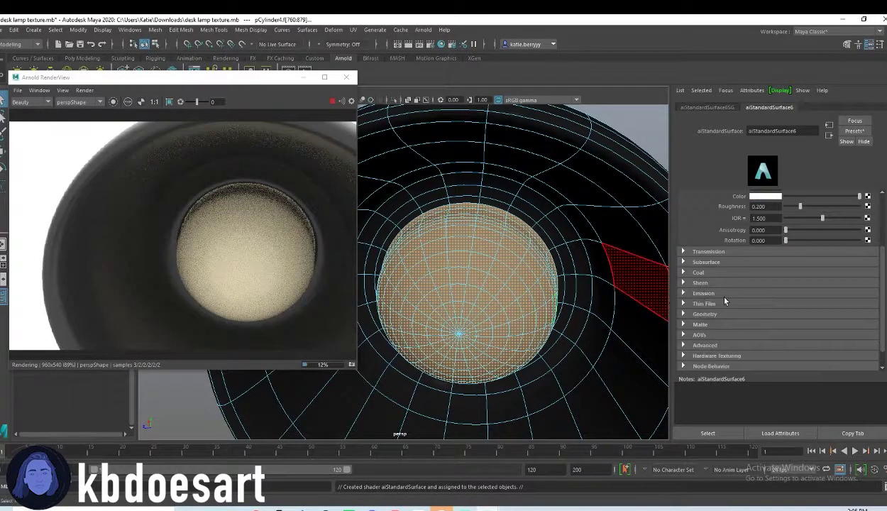
pyautogui.click(778, 314)
pyautogui.click(732, 305)
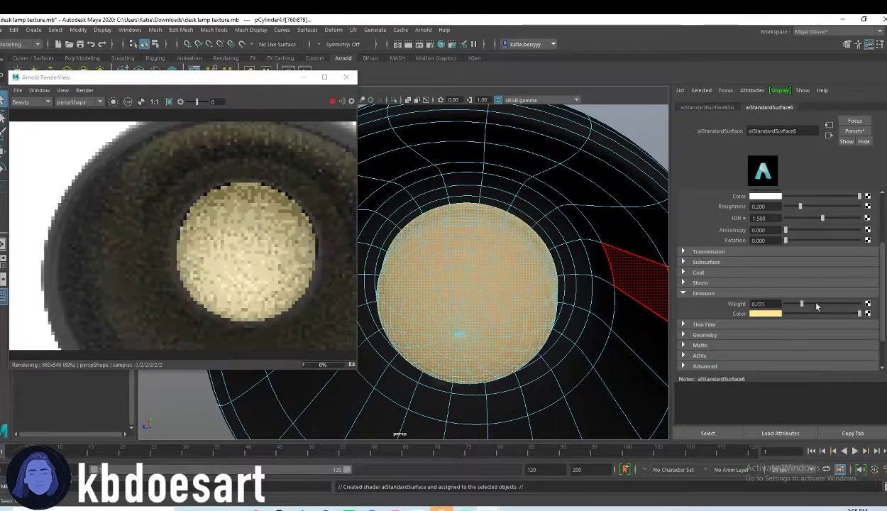
pyautogui.keyDown('alt'); pyautogui.moveTo(506, 322); pyautogui.dragTo(430, 321, button='right'); pyautogui.keyUp('alt')
pyautogui.keyDown('alt'); pyautogui.moveTo(497, 326); pyautogui.dragTo(465, 349); pyautogui.keyUp('alt')
pyautogui.keyDown('alt'); pyautogui.moveTo(490, 335); pyautogui.dragTo(514, 281, button='middle'); pyautogui.keyUp('alt')
pyautogui.keyDown('alt'); pyautogui.moveTo(514, 282); pyautogui.dragTo(607, 303); pyautogui.keyUp('alt')
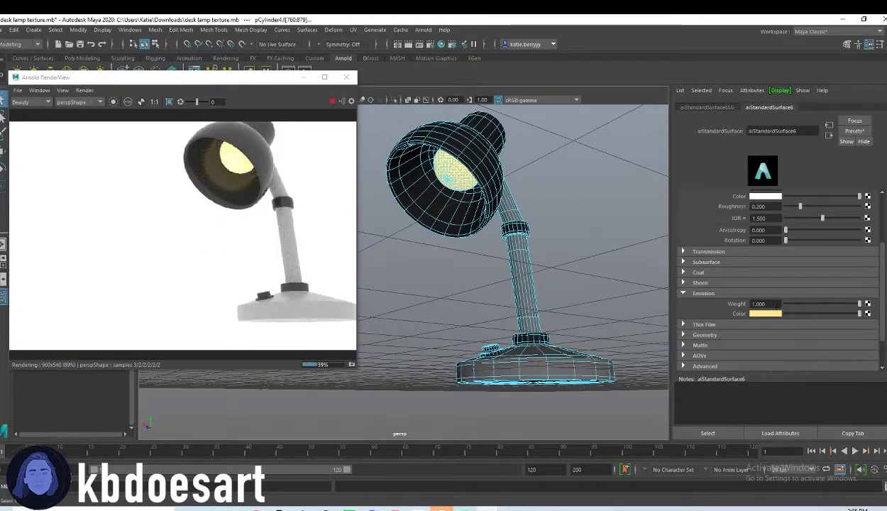
# Try emission weights of 100 and 200 on the bulb material, undoing each trial
pyautogui.write('100')
pyautogui.press('Return')
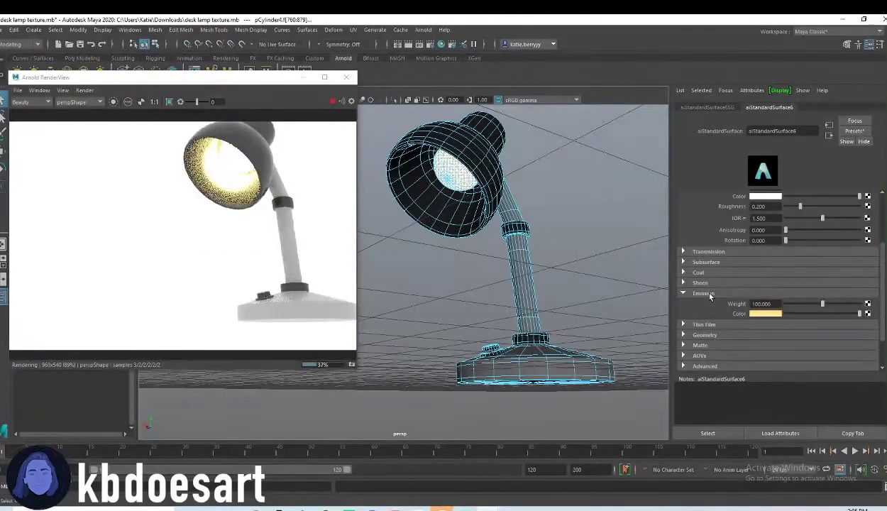
pyautogui.hotkey('ctrl', 'z')
pyautogui.write('200')
pyautogui.press('Return')
pyautogui.hotkey('ctrl', 'z')
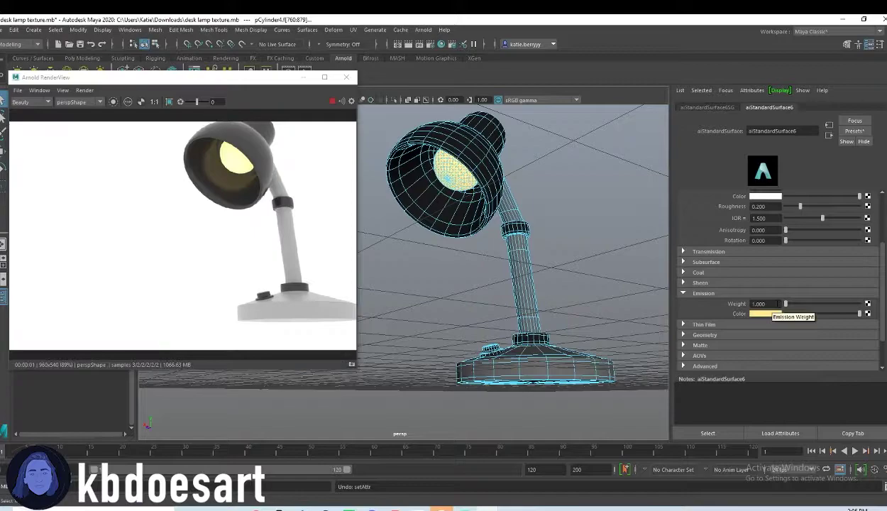
# Make the lamp body material's base colour white and set its metalness to 0.779
pyautogui.click(778, 304)
pyautogui.keyDown('alt'); pyautogui.moveTo(541, 290); pyautogui.dragTo(513, 278); pyautogui.keyUp('alt')
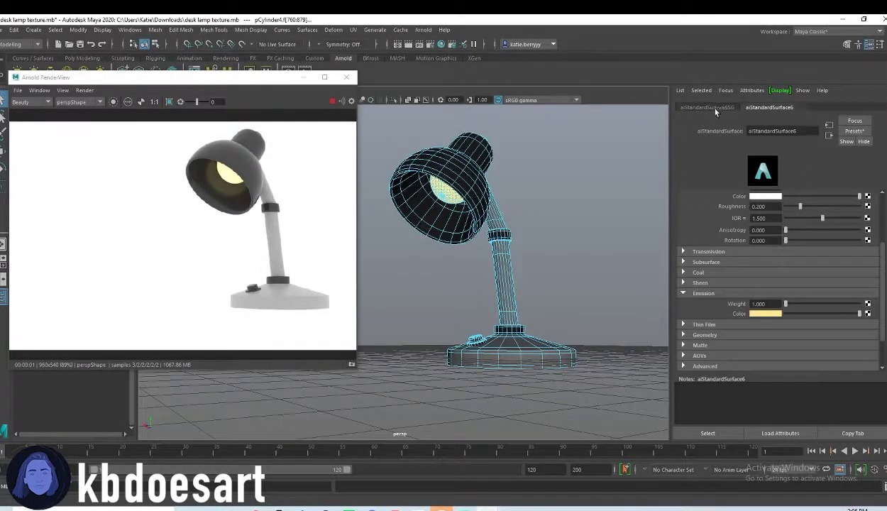
pyautogui.click(511, 273)
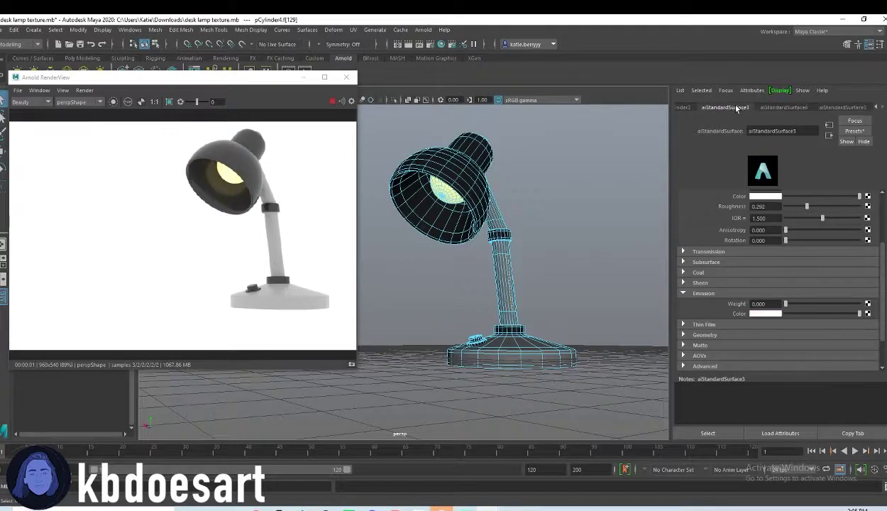
pyautogui.scroll(3, 772, 334)
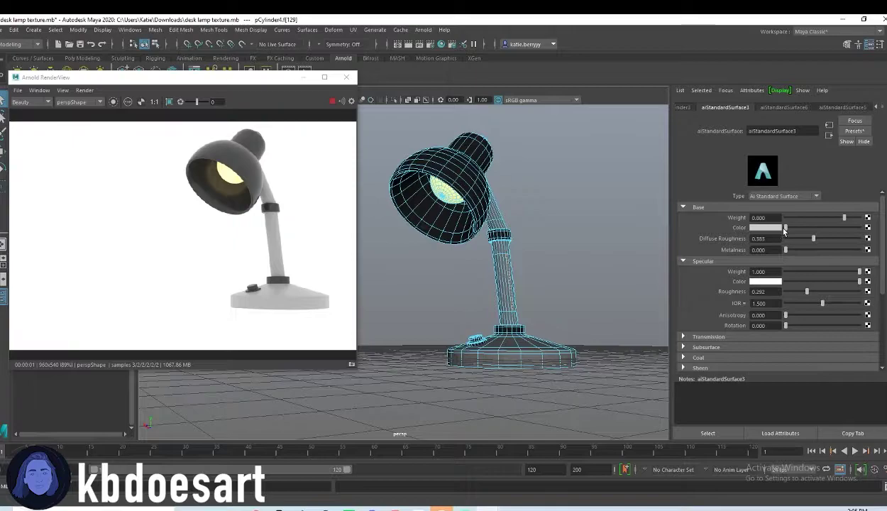
pyautogui.moveTo(788, 228); pyautogui.dragTo(861, 228)
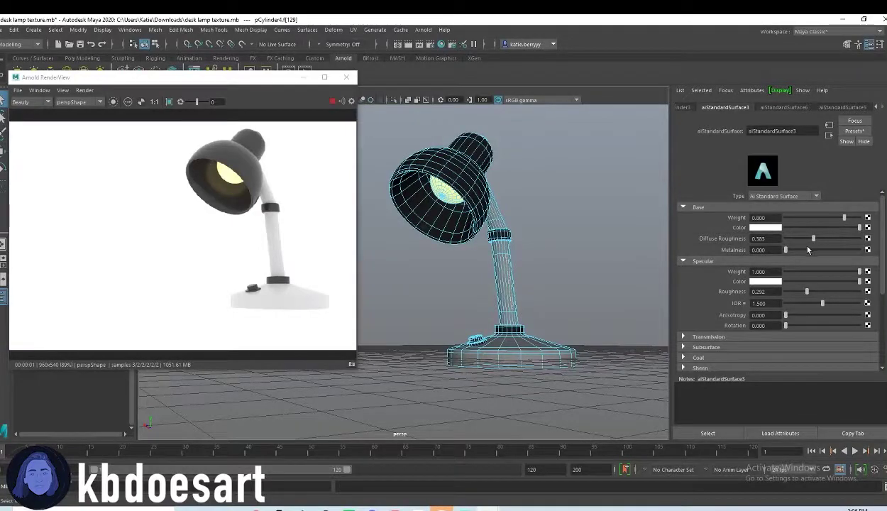
pyautogui.moveTo(786, 249); pyautogui.dragTo(844, 251)
# Create a polygon plane under the lamp and scale it up into a large floor
pyautogui.moveTo(497, 276)
pyautogui.keyDown('alt'); pyautogui.mouseDown()
pyautogui.moveTo(476, 287)
pyautogui.moveTo(492, 265)
pyautogui.mouseUp(); pyautogui.keyUp('alt')
pyautogui.click(90, 61)
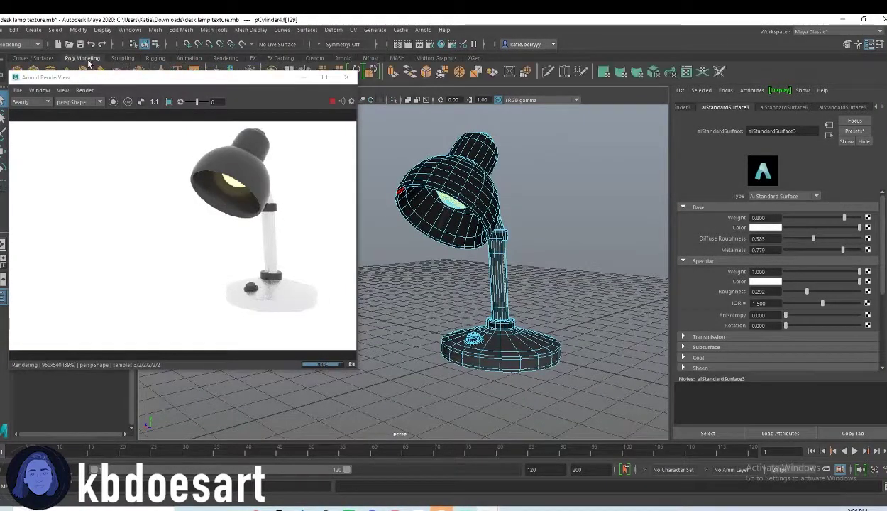
pyautogui.moveTo(103, 71); pyautogui.dragTo(96, 90)
pyautogui.click(100, 72)
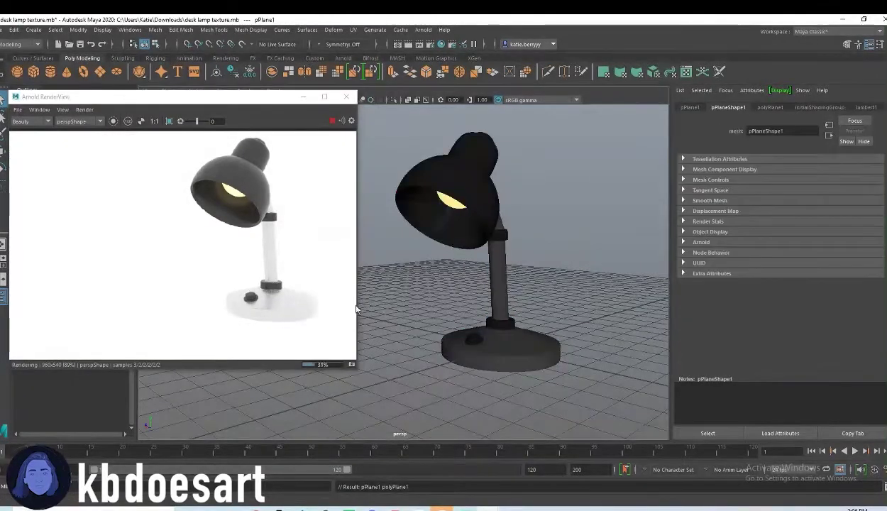
pyautogui.press('r')
pyautogui.moveTo(500, 348); pyautogui.dragTo(534, 342)
# Assign a new Arnold aiStandardSurface material to the floor plane and map a checker texture to its base colour
pyautogui.moveTo(619, 266); pyautogui.dragTo(619, 500, button='right')
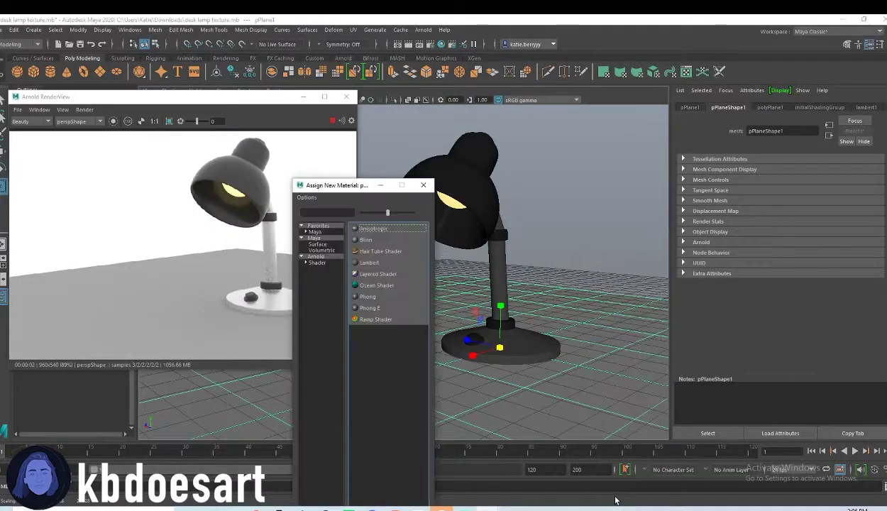
pyautogui.click(319, 263)
pyautogui.click(377, 372)
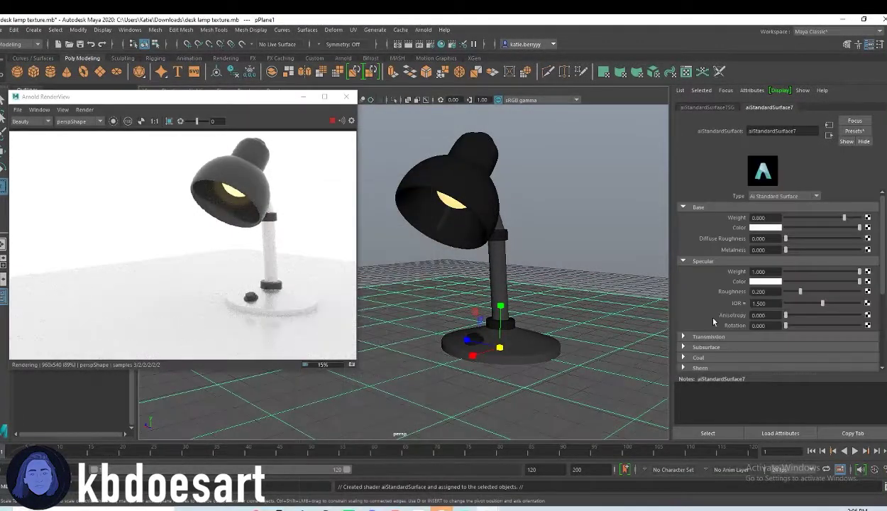
pyautogui.click(867, 228)
pyautogui.click(522, 154)
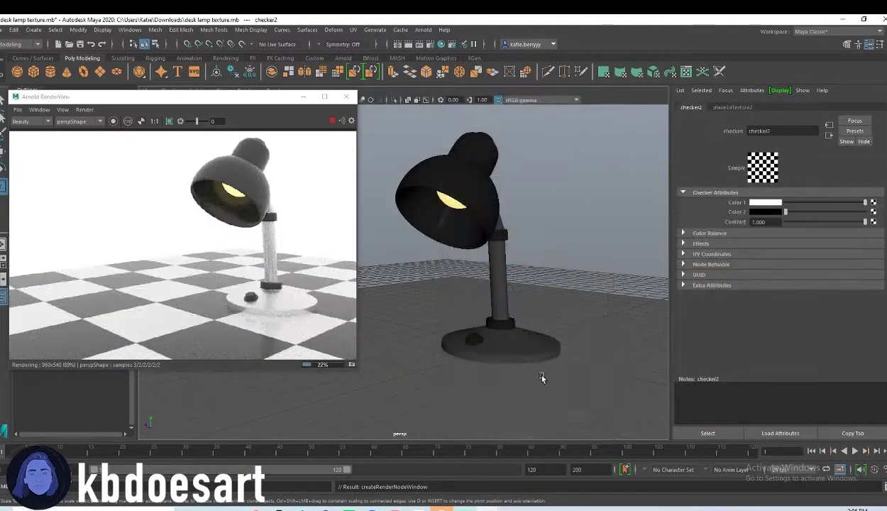
# Try deleting the sky dome light, undo the deletion, and lower the light's intensity to 0.065
pyautogui.keyDown('alt'); pyautogui.moveTo(543, 335); pyautogui.dragTo(520, 369); pyautogui.keyUp('alt')
pyautogui.press('r')
pyautogui.click(574, 265)
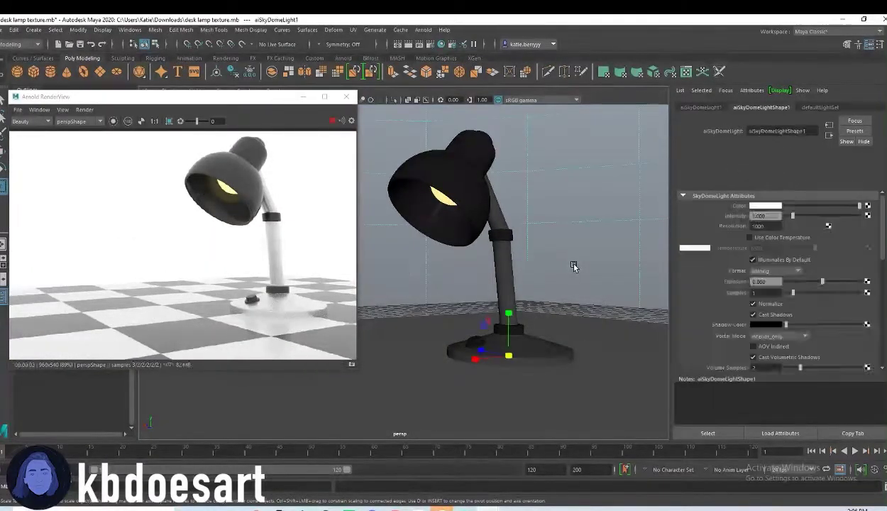
pyautogui.press('Delete')
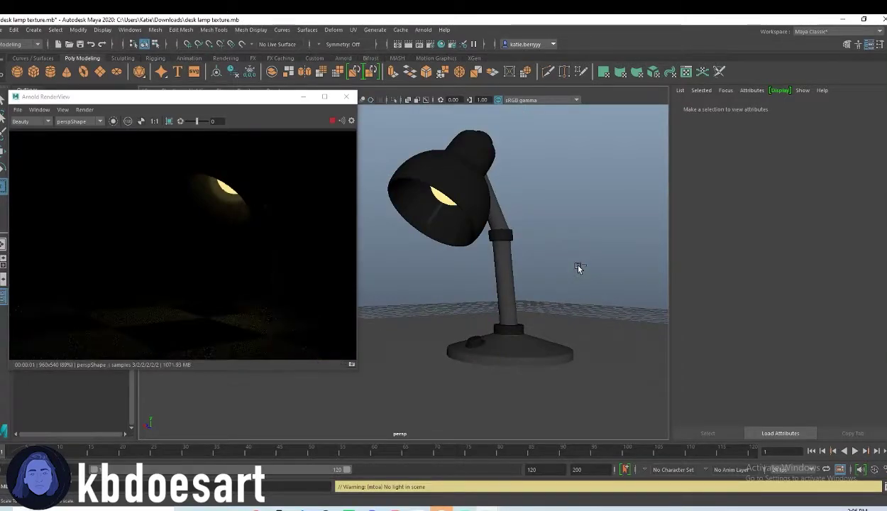
pyautogui.hotkey('ctrl', 'z')
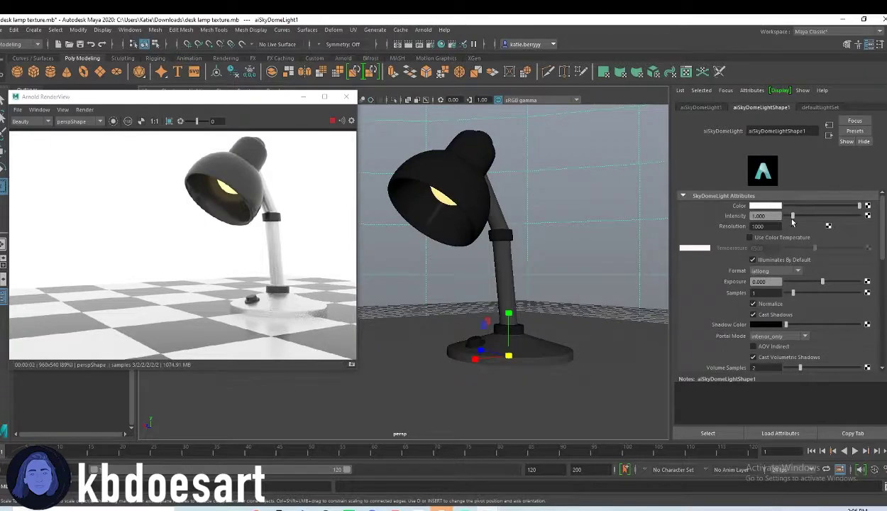
pyautogui.moveTo(792, 217); pyautogui.dragTo(786, 217)
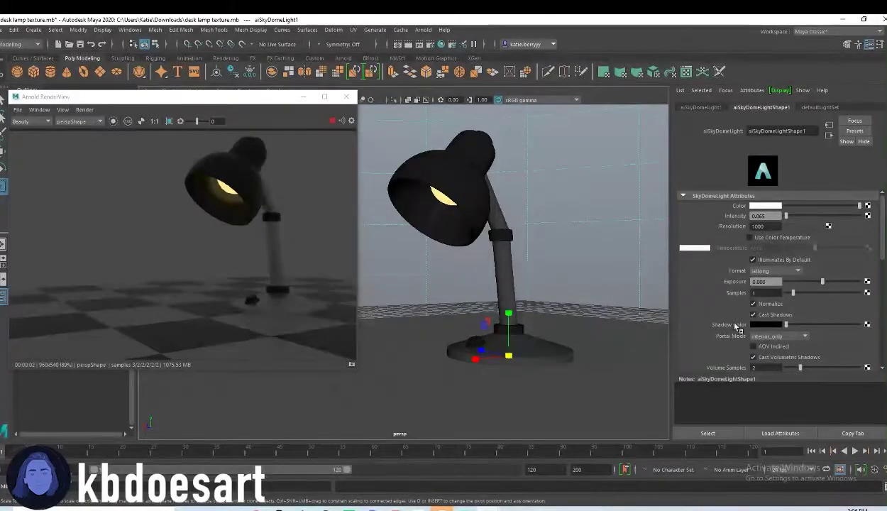
# Try an emission weight of 2.000 on the lamp's bulb material, and raise it to 5.000
pyautogui.click(497, 167)
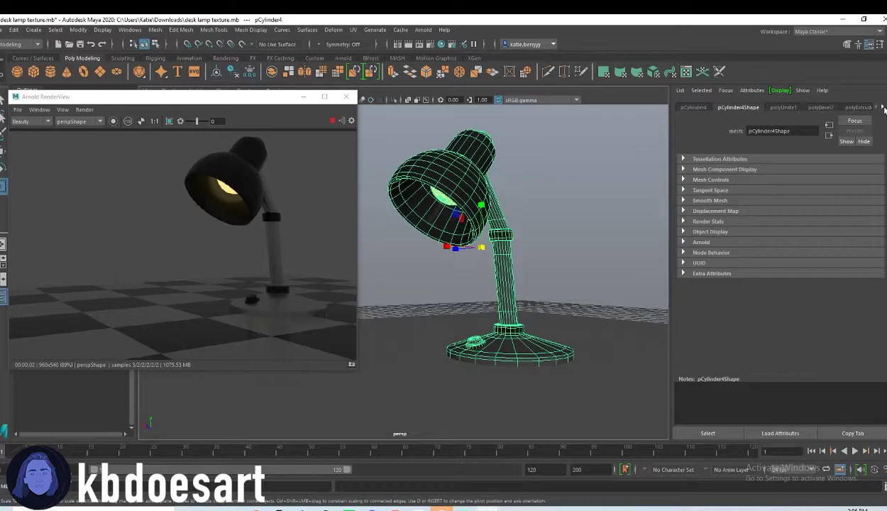
pyautogui.click(884, 107)
pyautogui.click(884, 107)
pyautogui.click(884, 108)
pyautogui.click(884, 107)
pyautogui.click(884, 108)
pyautogui.click(884, 107)
pyautogui.click(824, 107)
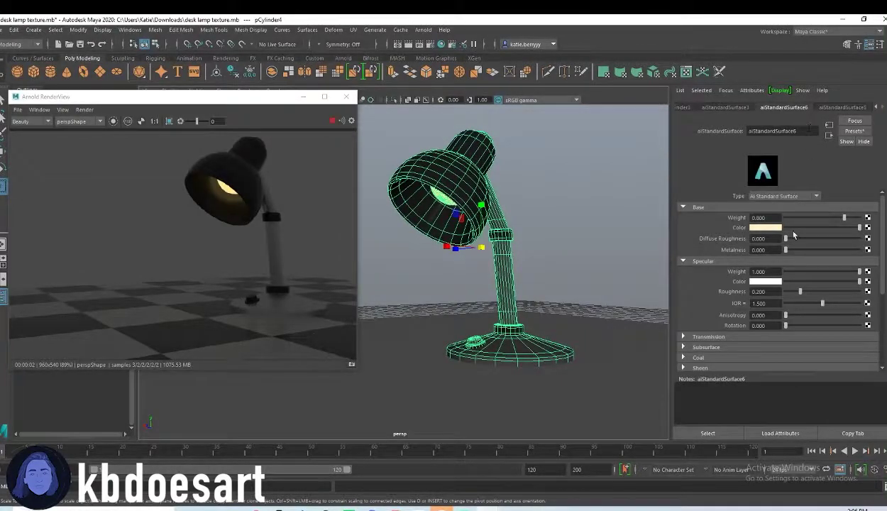
pyautogui.scroll(-3, 784, 342)
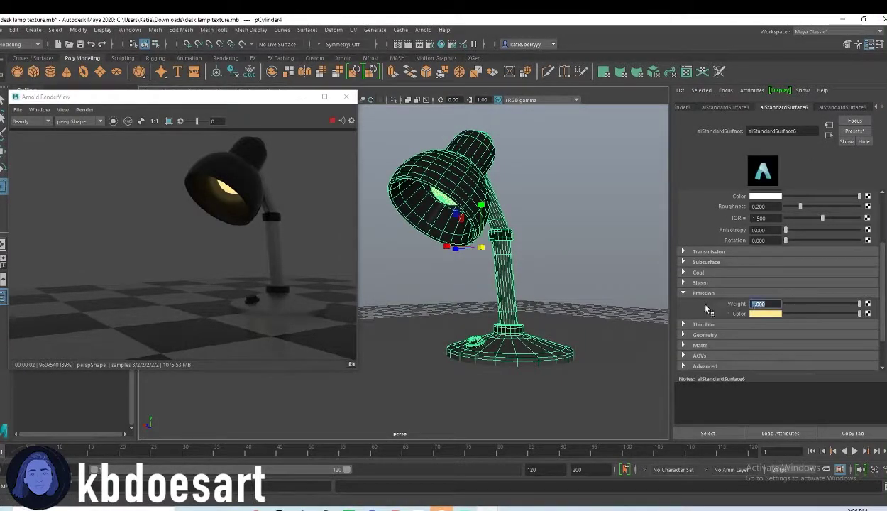
pyautogui.press('Return')
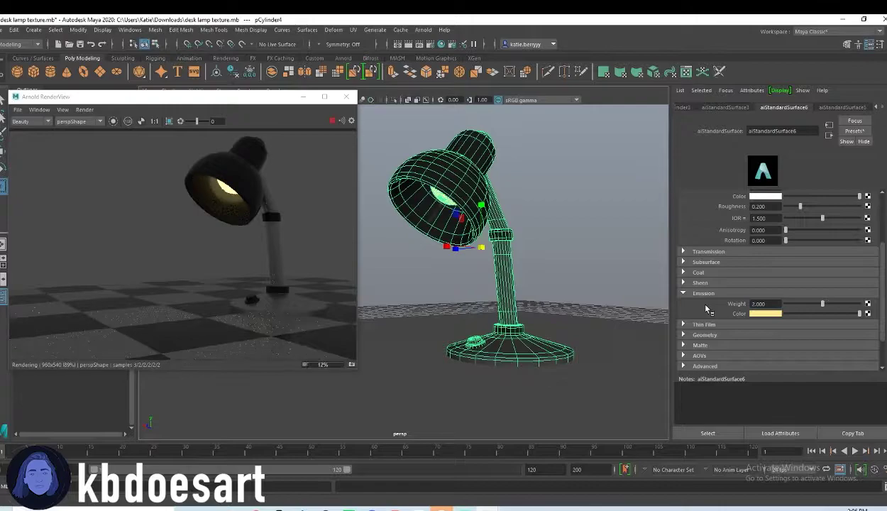
pyautogui.press('Return')
pyautogui.click(766, 304)
pyautogui.write('5')
pyautogui.press('Return')
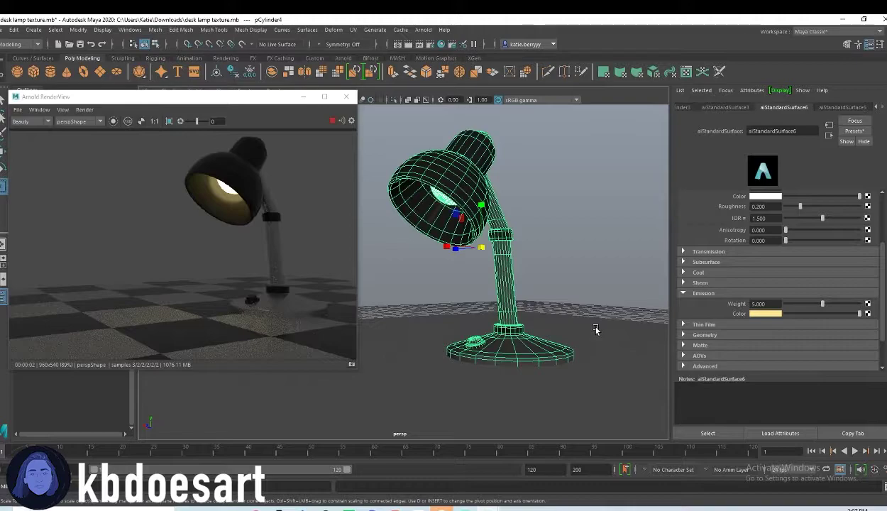
# Raise the bulb material's emission weight to 5.974
pyautogui.scroll(-4, 265, 247)
pyautogui.moveTo(200, 254); pyautogui.dragTo(178, 263, button='middle')
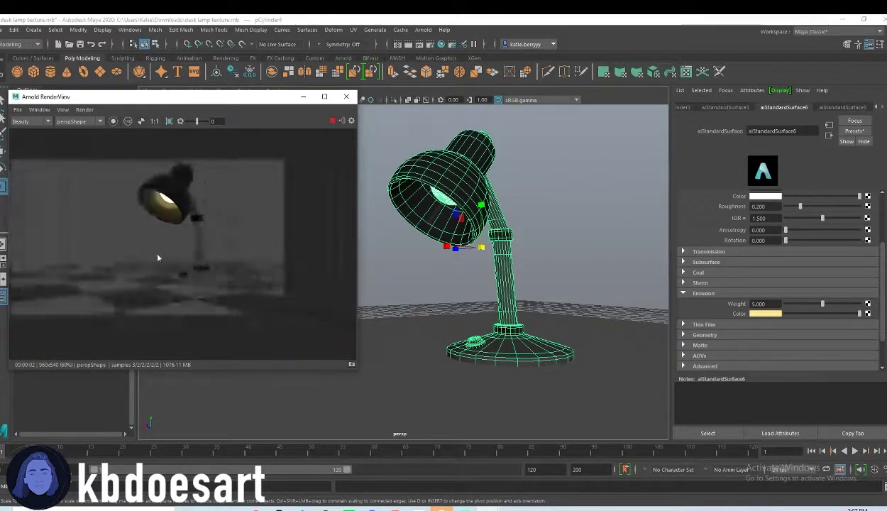
pyautogui.keyDown('alt'); pyautogui.moveTo(519, 317); pyautogui.dragTo(553, 325, button='middle'); pyautogui.keyUp('alt')
pyautogui.keyDown('alt'); pyautogui.moveTo(552, 325); pyautogui.dragTo(579, 311); pyautogui.keyUp('alt')
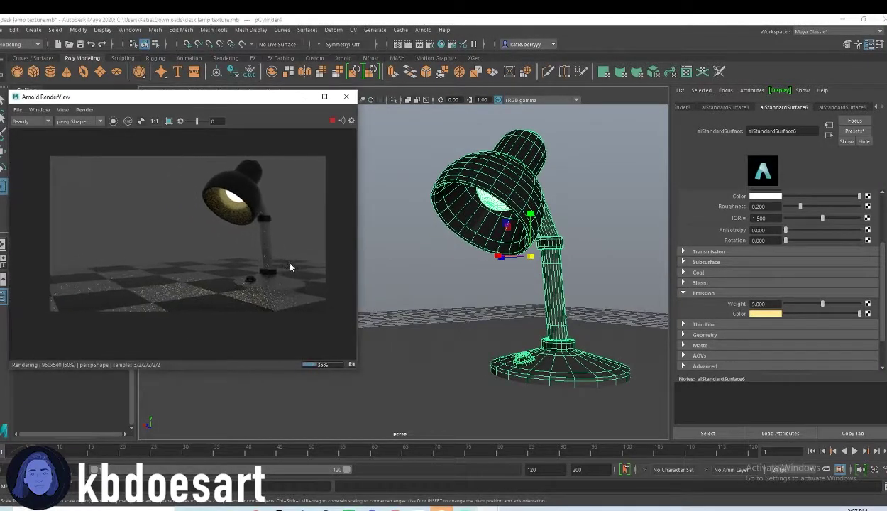
pyautogui.scroll(2, 299, 263)
pyautogui.moveTo(231, 269); pyautogui.dragTo(259, 273, button='middle')
pyautogui.moveTo(811, 306); pyautogui.dragTo(830, 305)
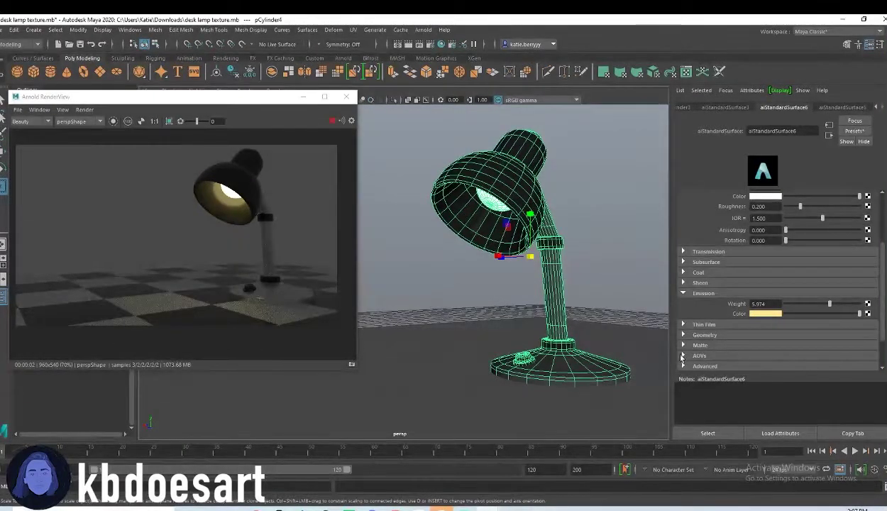
# Set the bulb material's specular IOR to 1.776 and its specular roughness to 0.740
pyautogui.scroll(4, 793, 340)
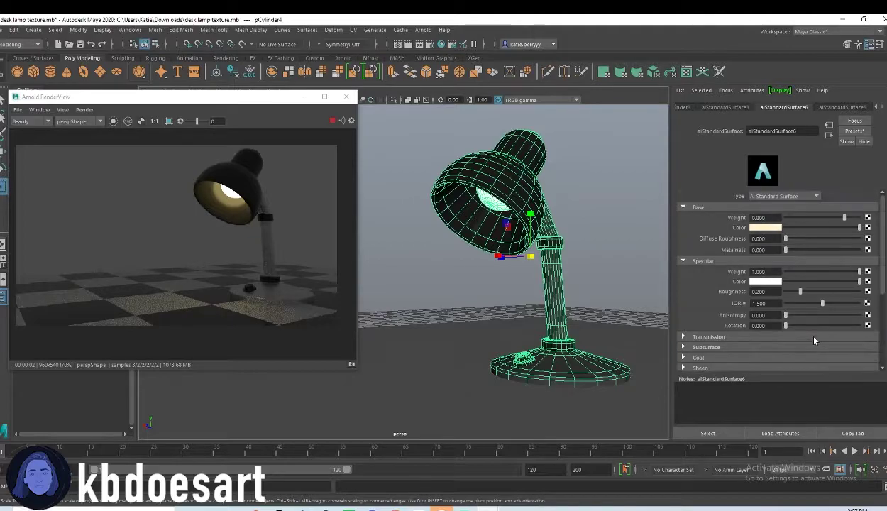
pyautogui.click(796, 303)
pyautogui.moveTo(798, 304); pyautogui.dragTo(757, 310)
pyautogui.click(828, 303)
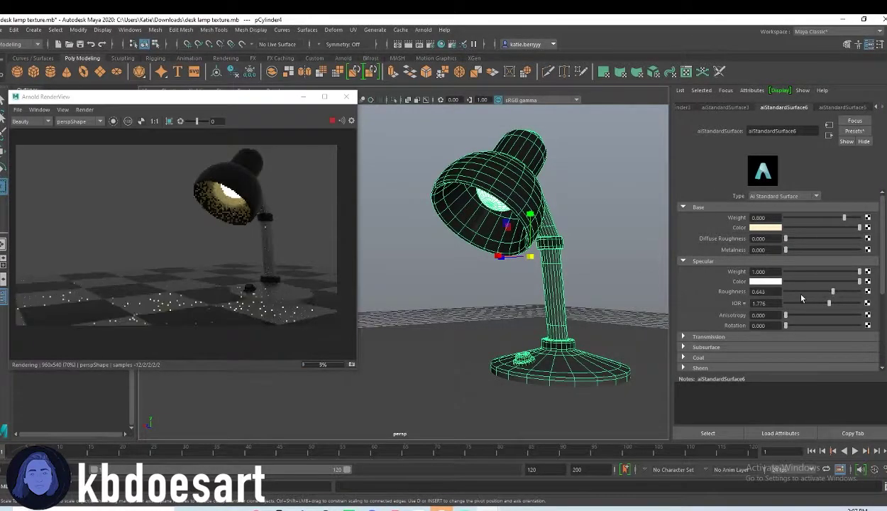
pyautogui.moveTo(800, 296); pyautogui.dragTo(840, 295)
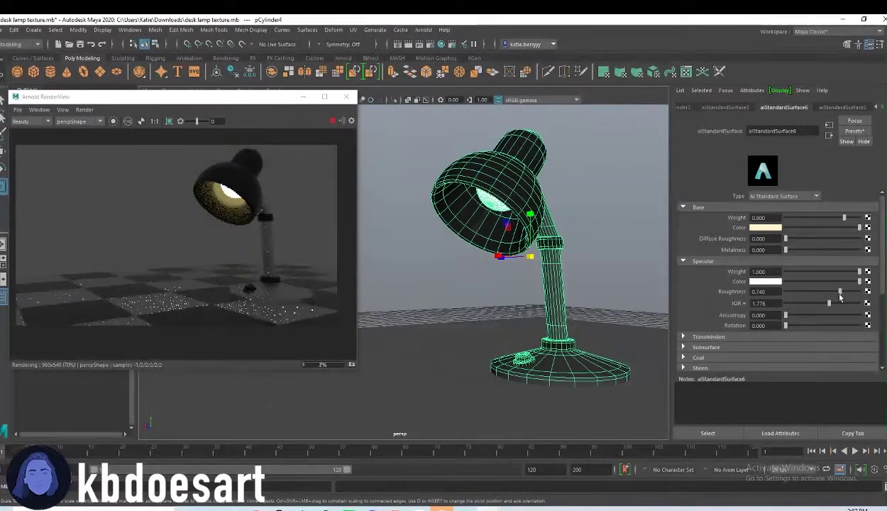
# Lower the metalness of the lamp body material to 0.078
pyautogui.click(841, 107)
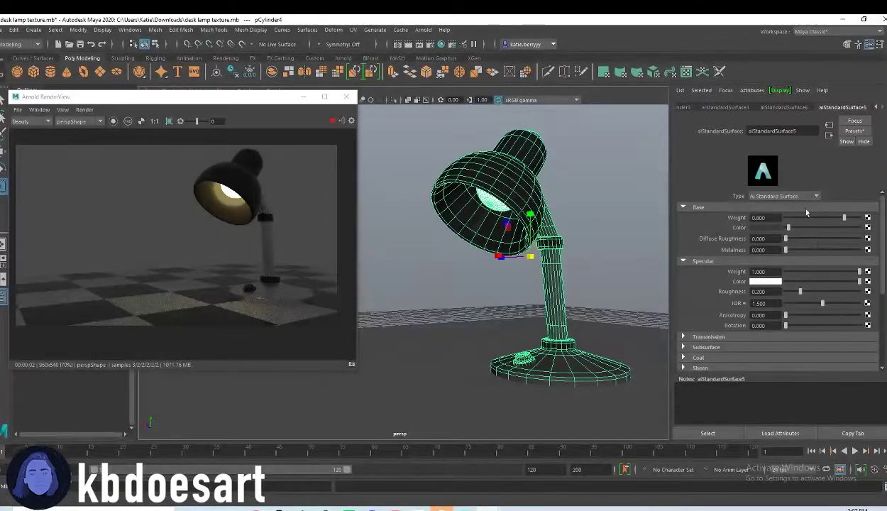
pyautogui.click(727, 108)
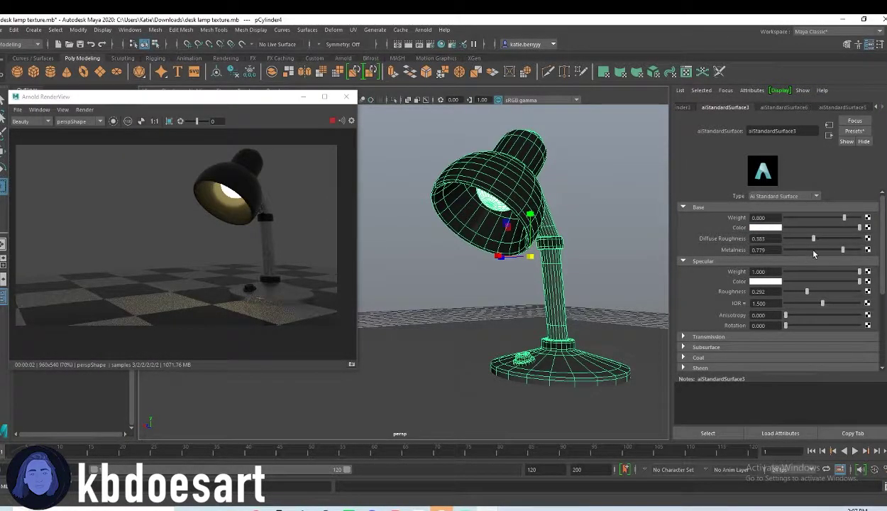
pyautogui.click(792, 251)
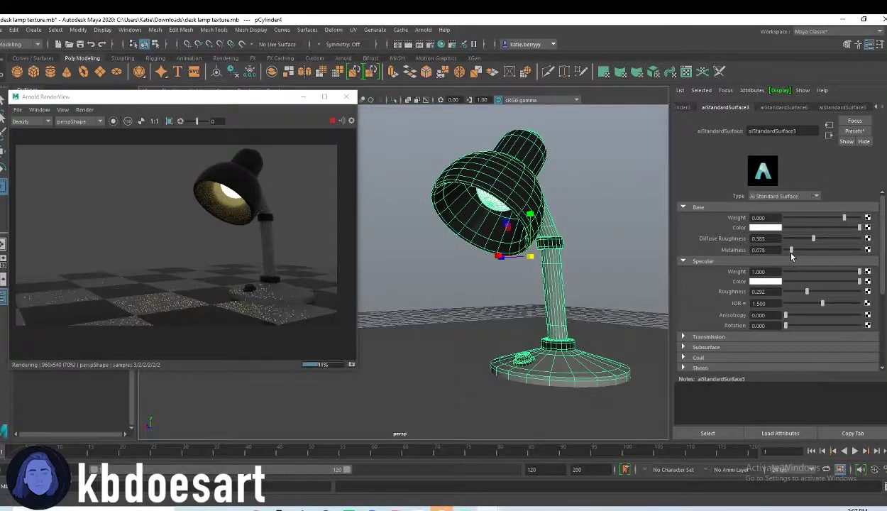
# Move the checkered floor plane down so the whole lamp base stands above it
pyautogui.click(631, 422)
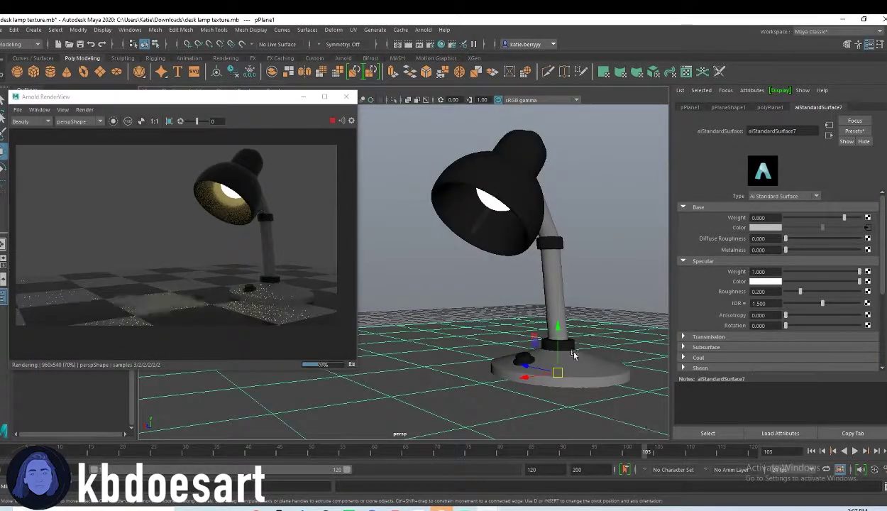
pyautogui.moveTo(557, 328); pyautogui.dragTo(553, 343)
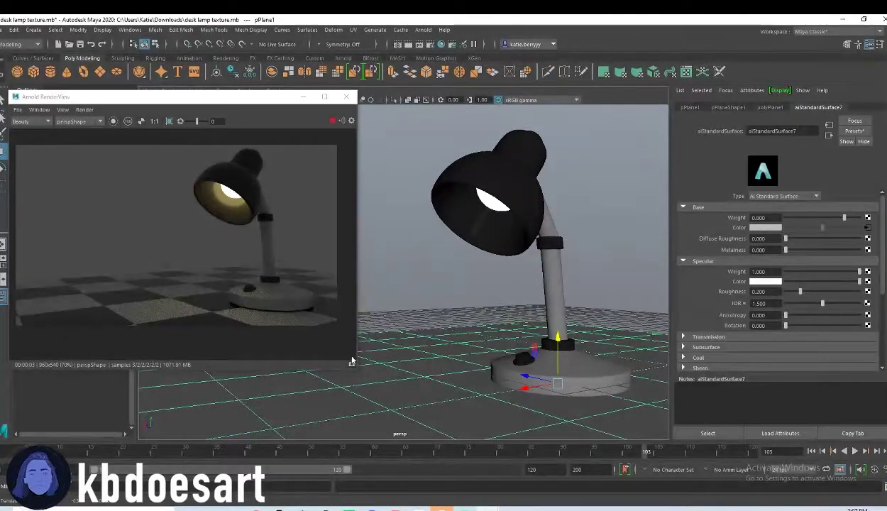
pyautogui.moveTo(265, 299)
pyautogui.mouseDown()
pyautogui.moveTo(302, 292)
pyautogui.moveTo(278, 298)
pyautogui.mouseUp()
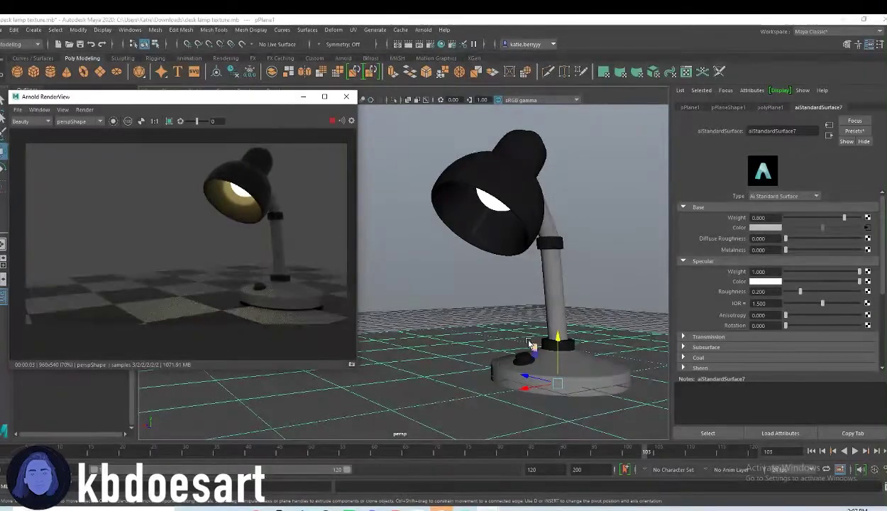
# Select the lamp and open the attributes of its bulb material
pyautogui.click(495, 212)
pyautogui.click(884, 108)
pyautogui.click(883, 108)
pyautogui.click(843, 108)
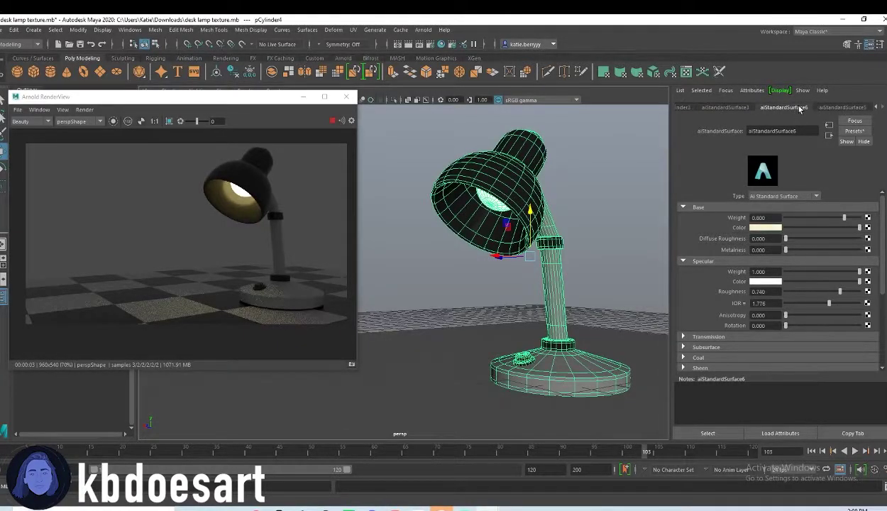